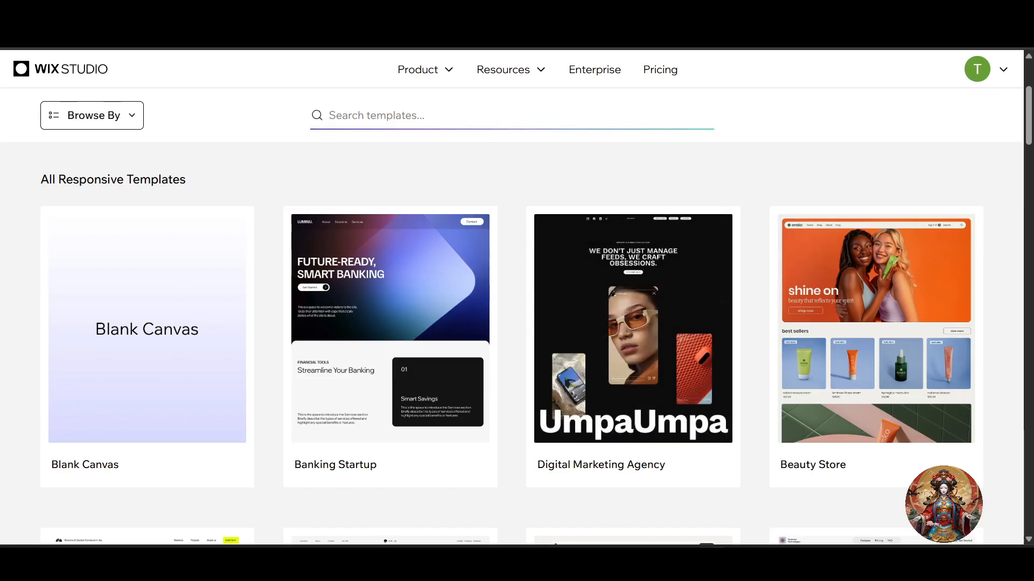
Step: Search the web for "gradiant" in a new browser tab and show the image results
key("ctrl+t")
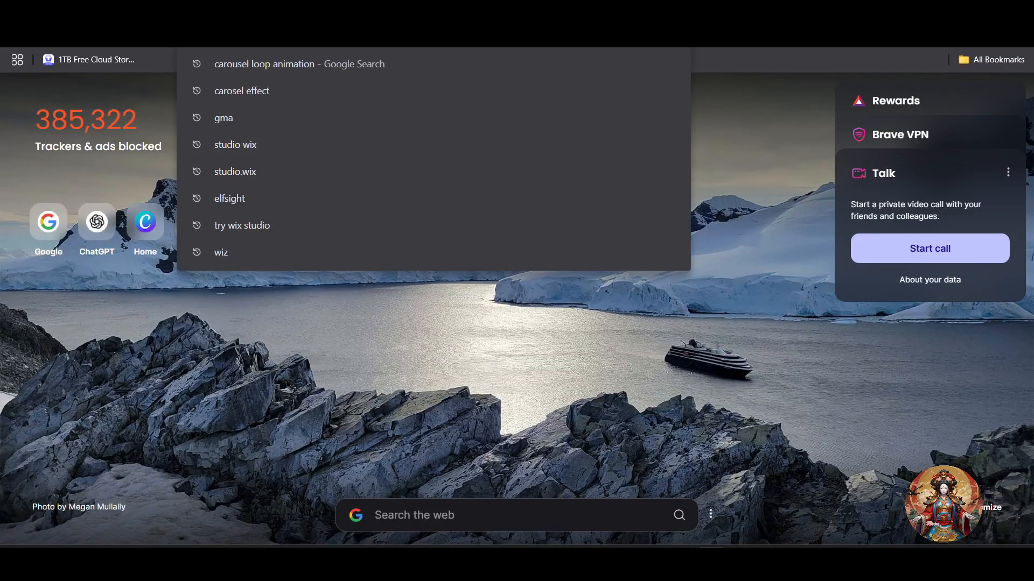
type("gra")
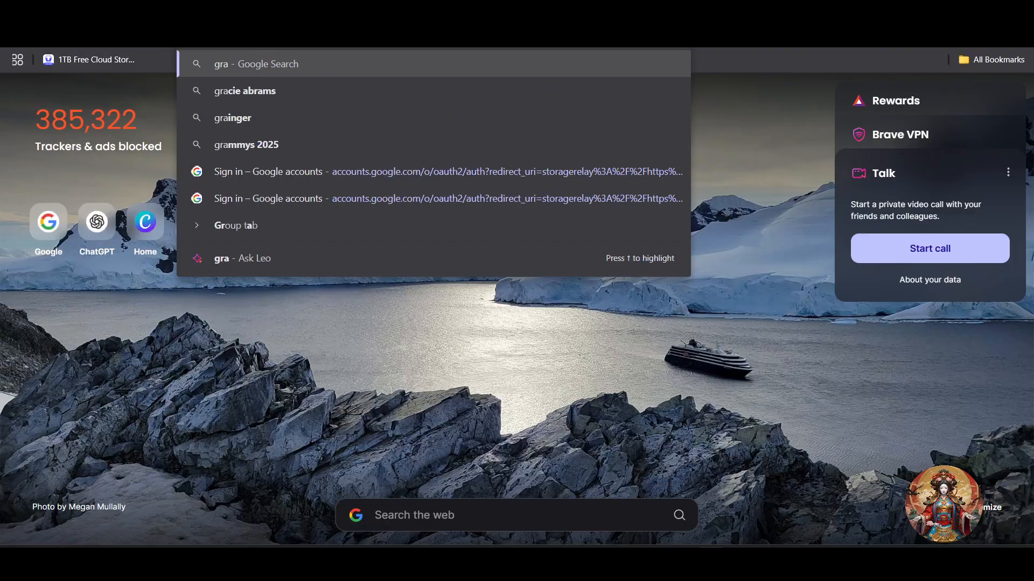
type("diant")
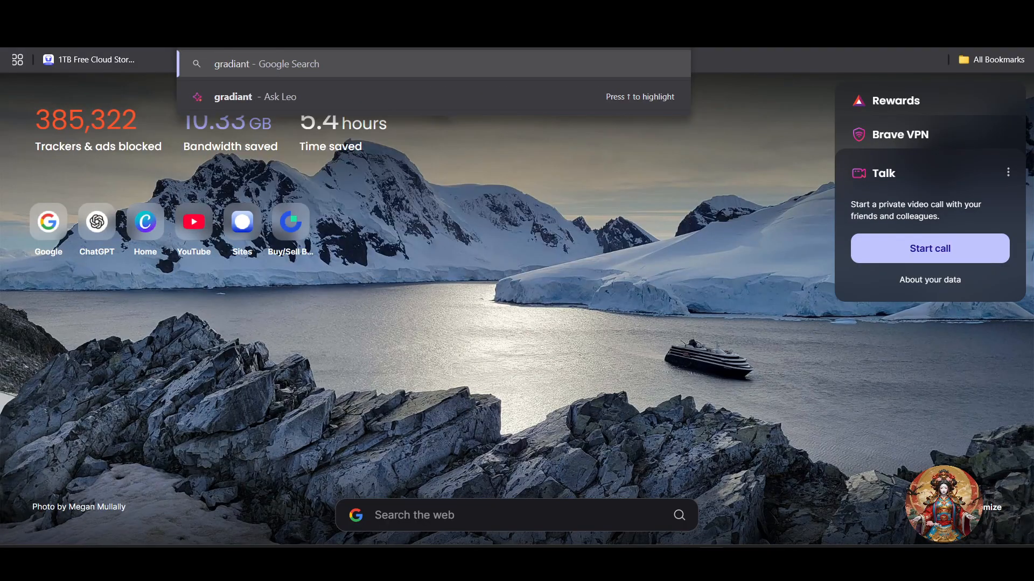
key("Return")
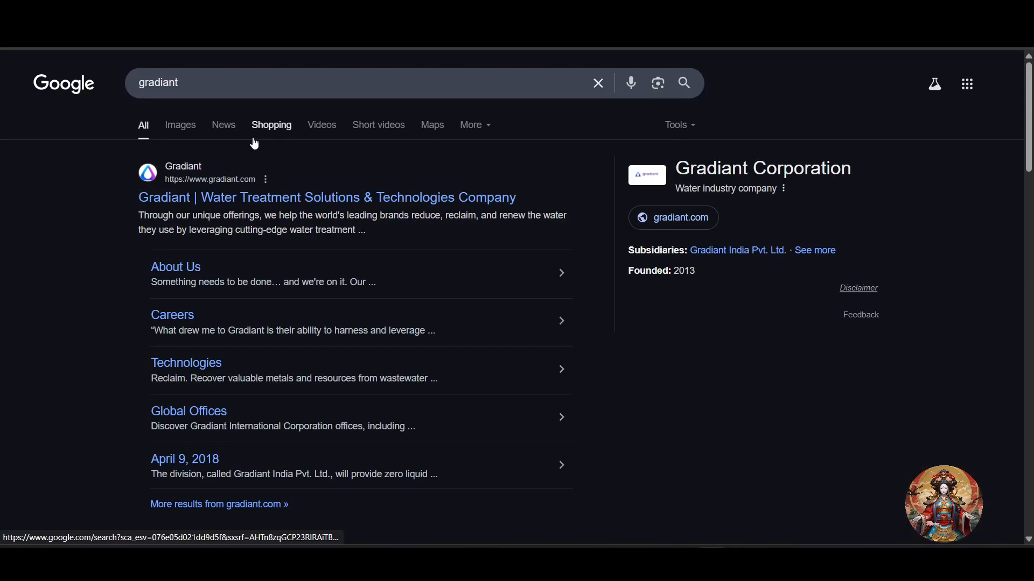
left_click(231, 199)
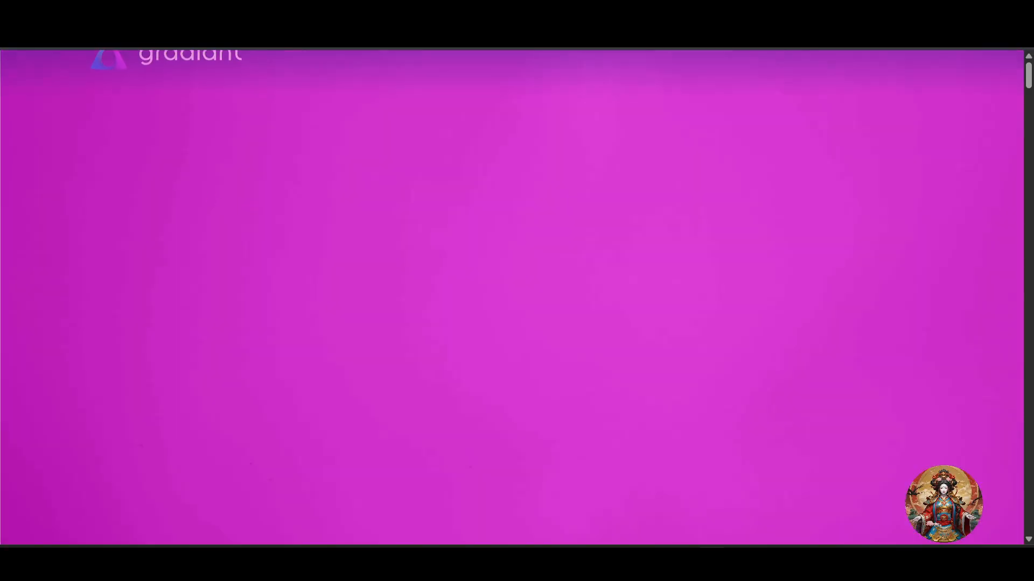
left_click(15, 35)
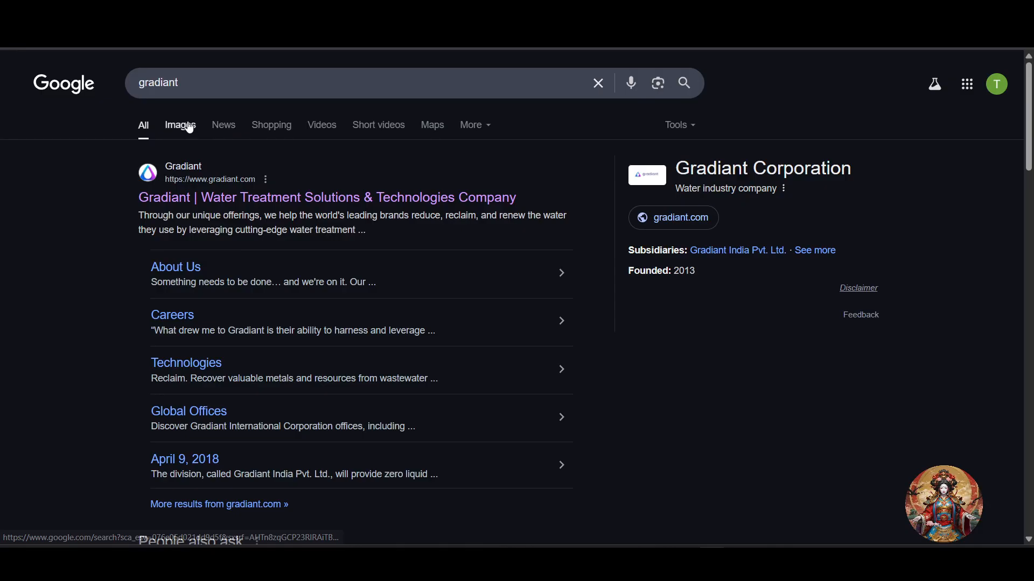
left_click(190, 128)
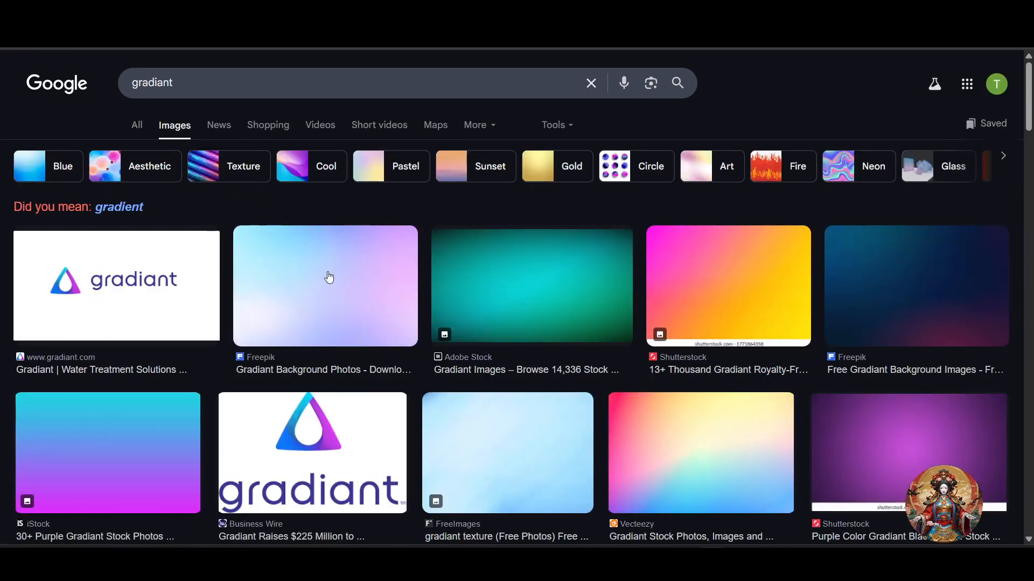
Step: Preview the pastel Freepik gradient background and look through more gradient examples in the image results
left_click(329, 277)
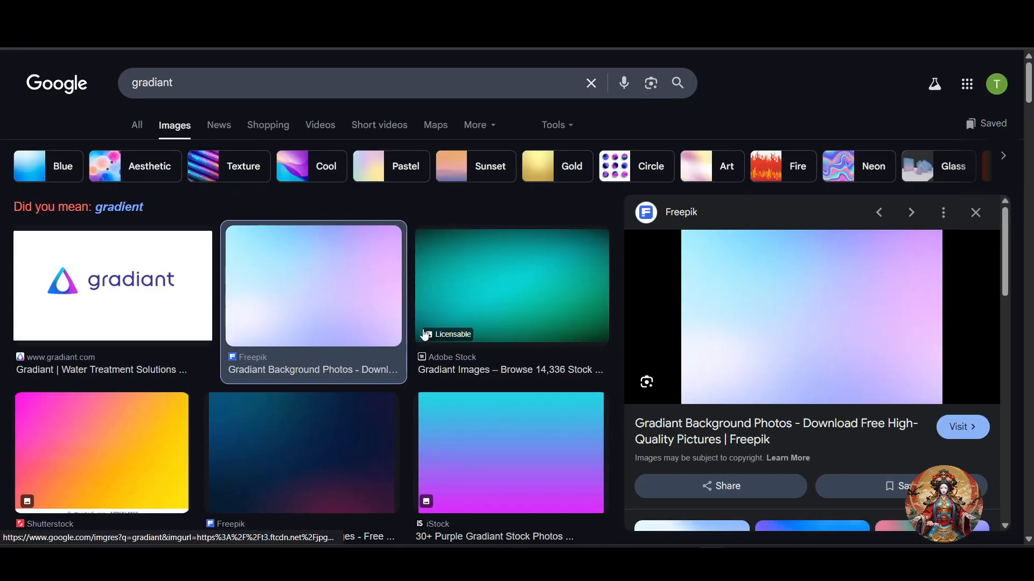
scroll(823, 337, "down", 3)
scroll(861, 340, "up", 3)
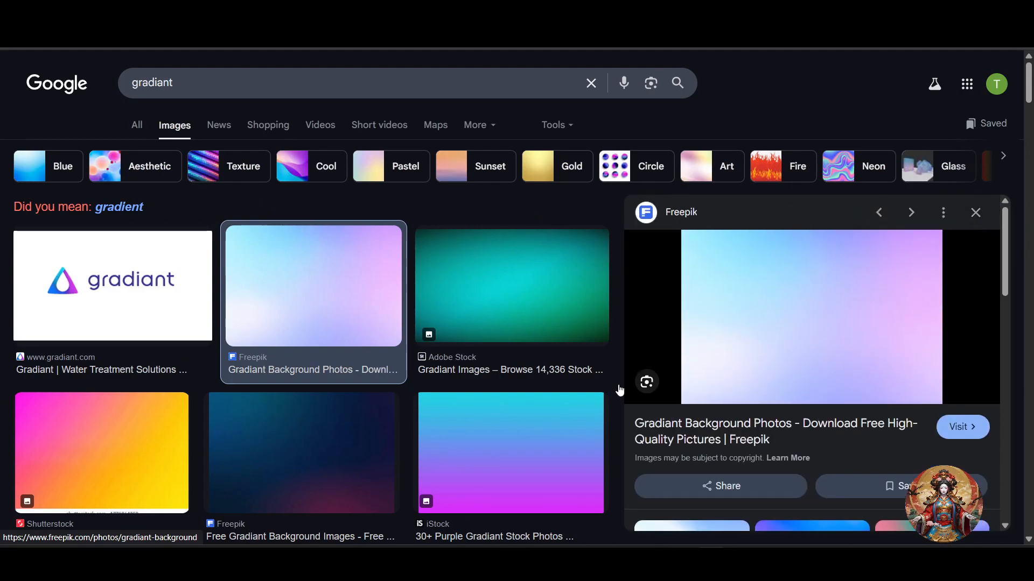
scroll(619, 390, "down", 4)
scroll(496, 476, "up", 1)
scroll(496, 475, "down", 5)
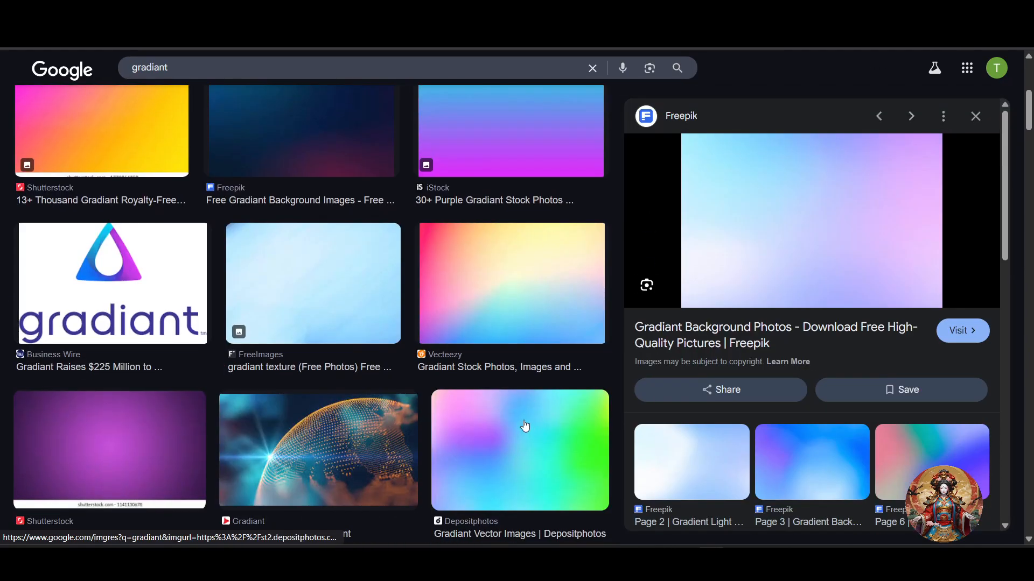
scroll(524, 387, "down", 3)
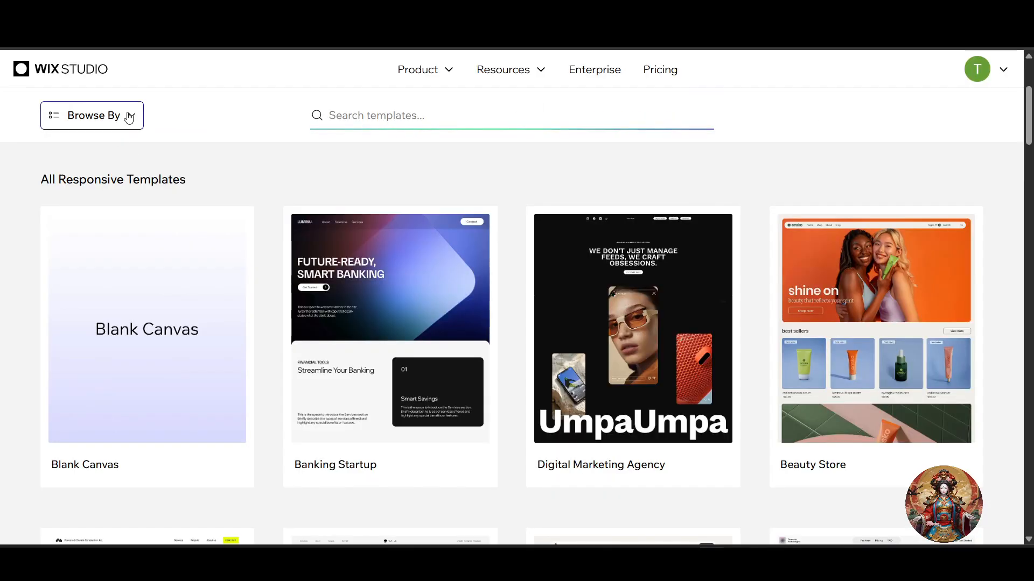
Step: Look over the Wix Studio template categories and the list of responsive templates
left_click(129, 116)
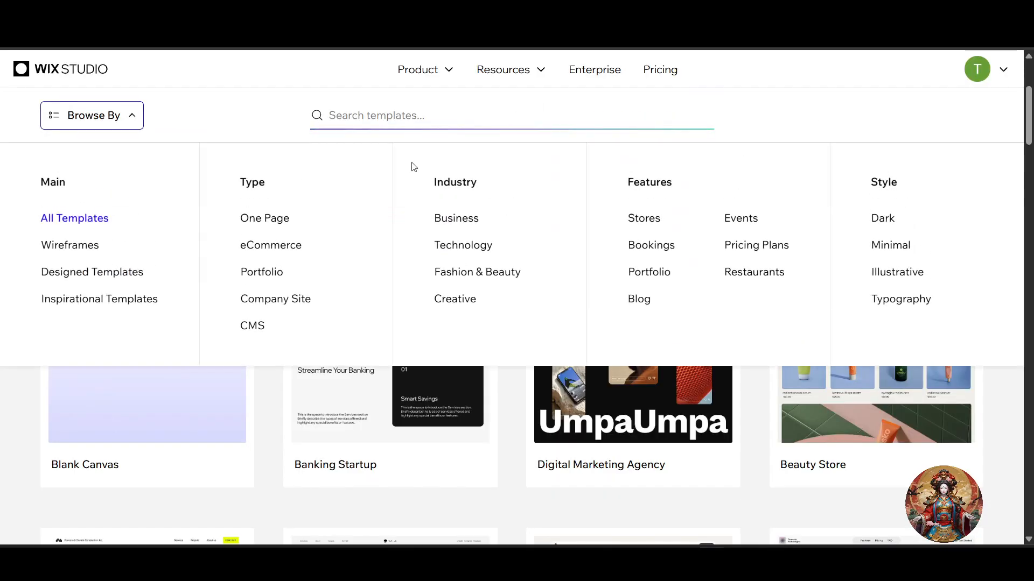
left_click(443, 504)
scroll(484, 457, "down", 6)
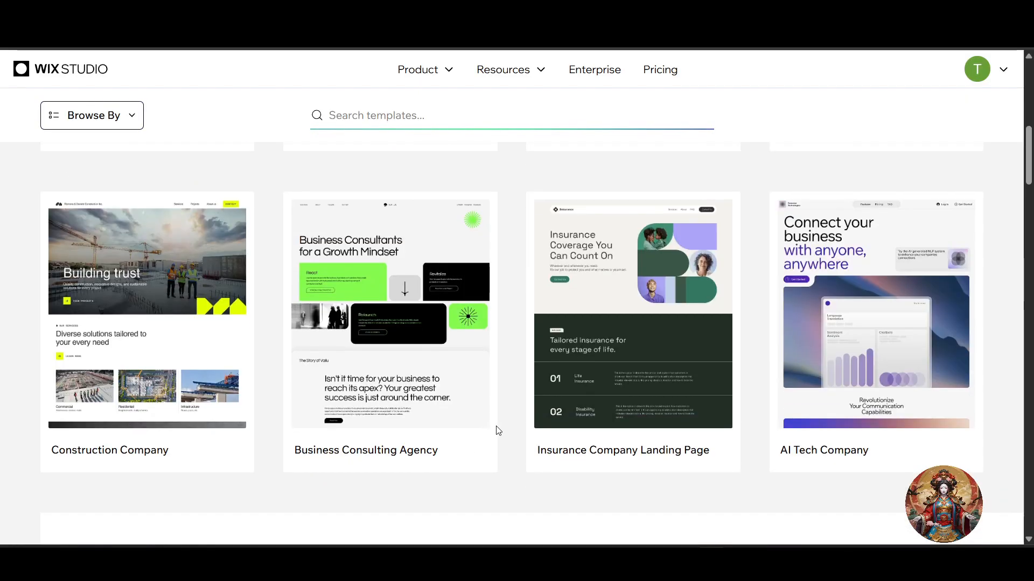
scroll(503, 408, "up", 8)
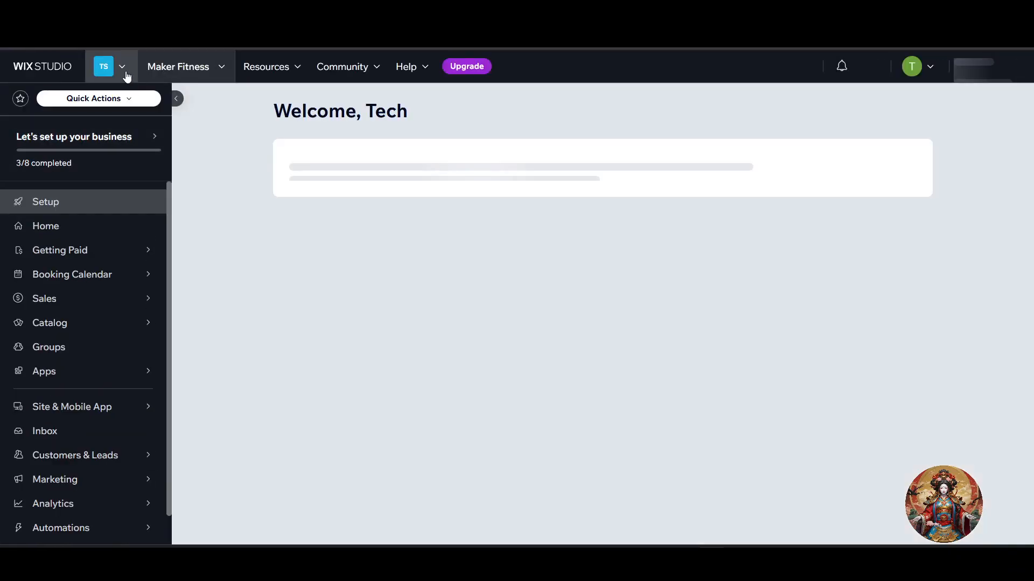
Step: Check the available workspaces and browse the list of existing sites in the Wix Studio dashboard
left_click(124, 67)
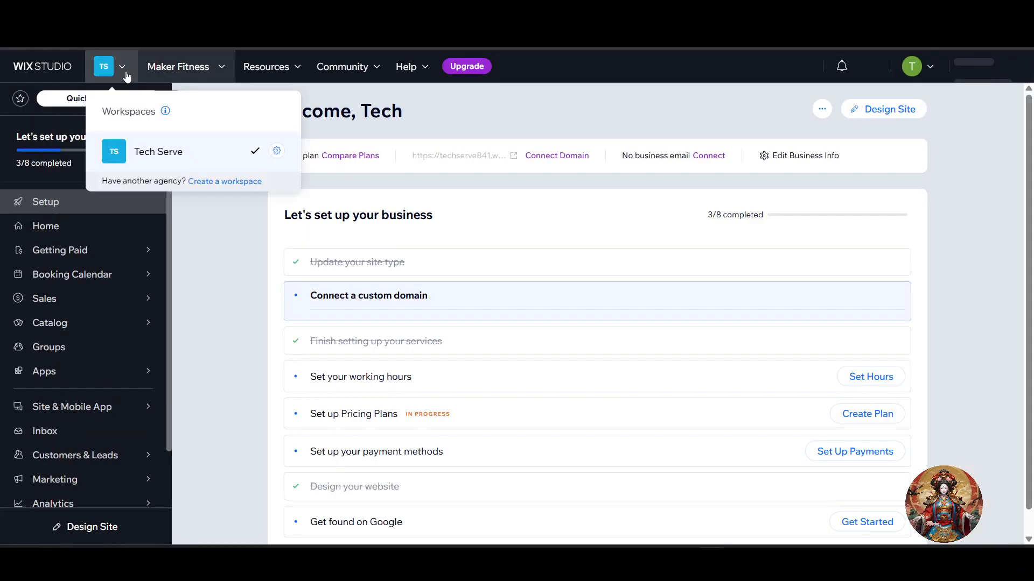
left_click(189, 67)
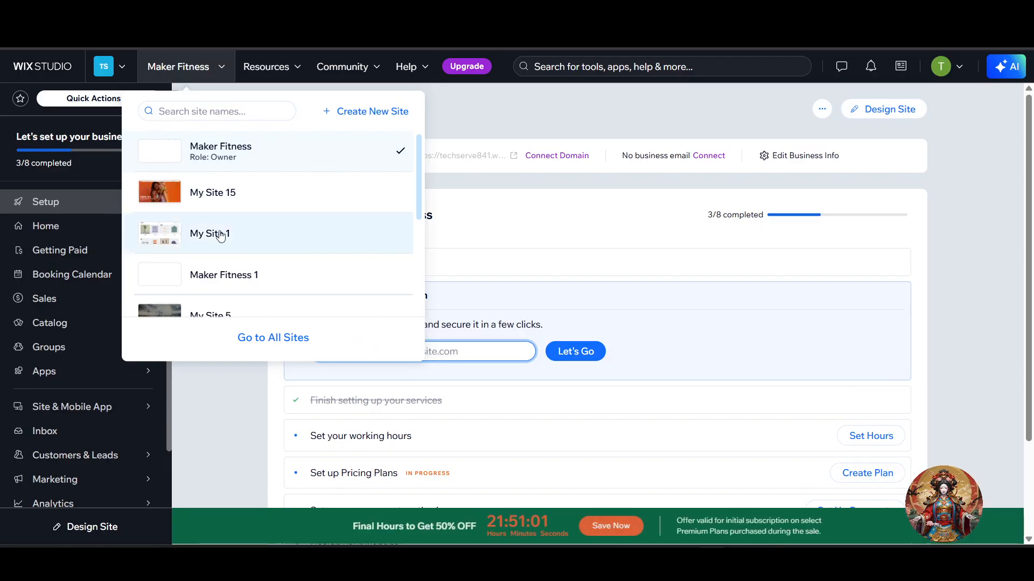
scroll(231, 231, "down", 3)
scroll(233, 259, "up", 3)
scroll(233, 260, "down", 3)
scroll(231, 260, "up", 3)
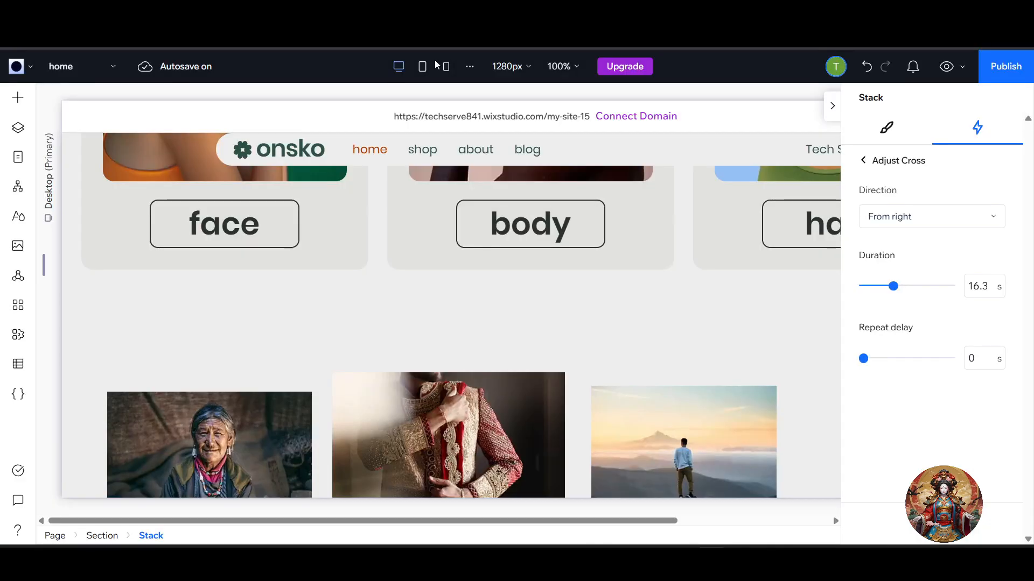
Step: Collapse the inspector and add a blank section between the UNTOLD STORIES section and the best sellers section
scroll(406, 413, "up", 10)
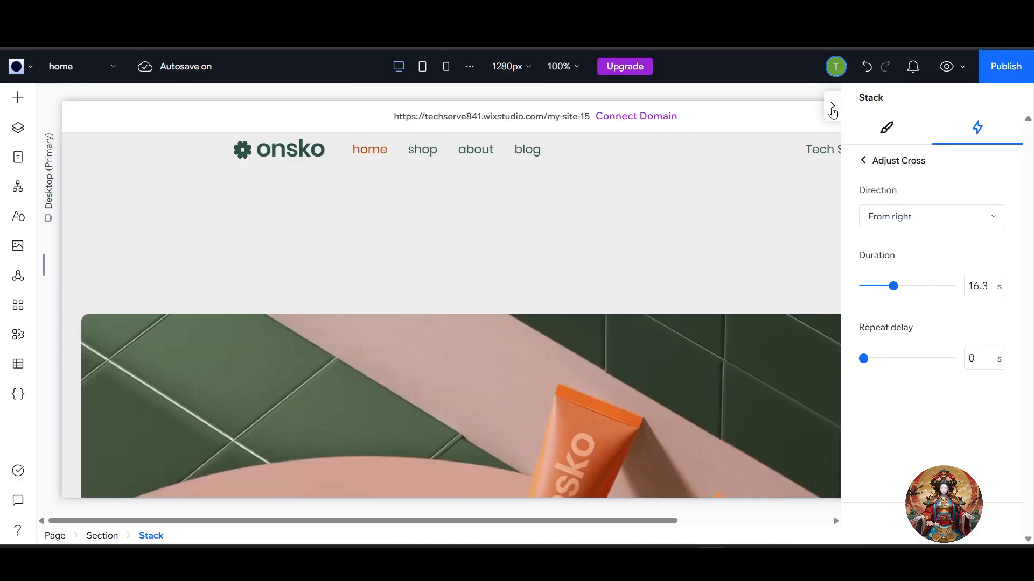
left_click(833, 109)
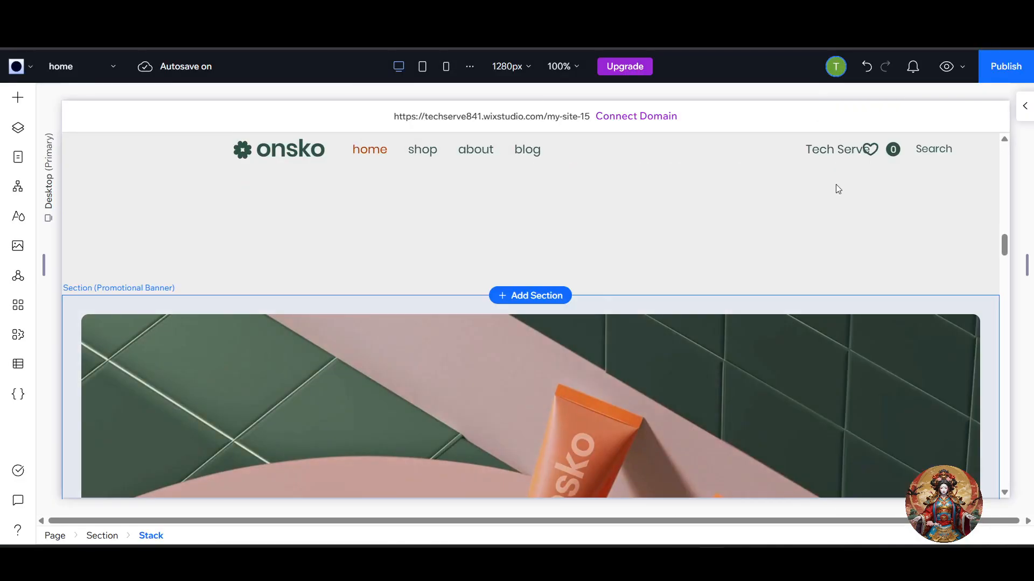
scroll(660, 360, "up", 5)
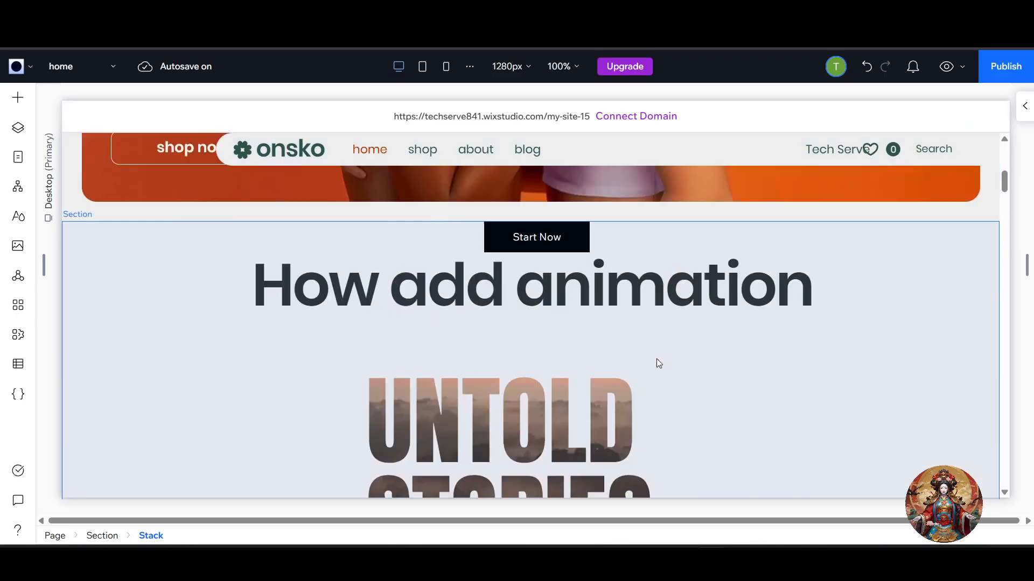
scroll(635, 374, "down", 5)
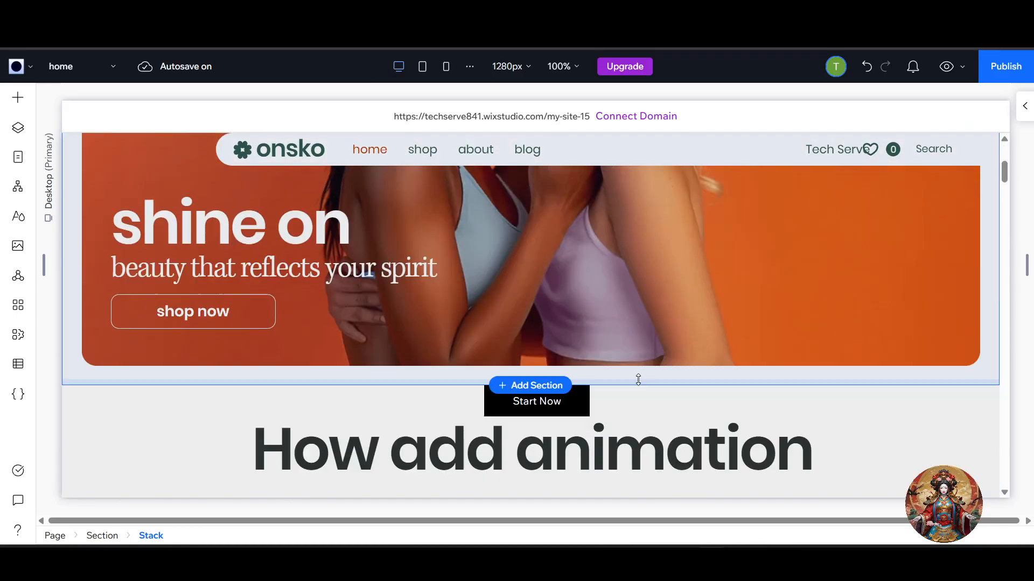
scroll(641, 385, "down", 8)
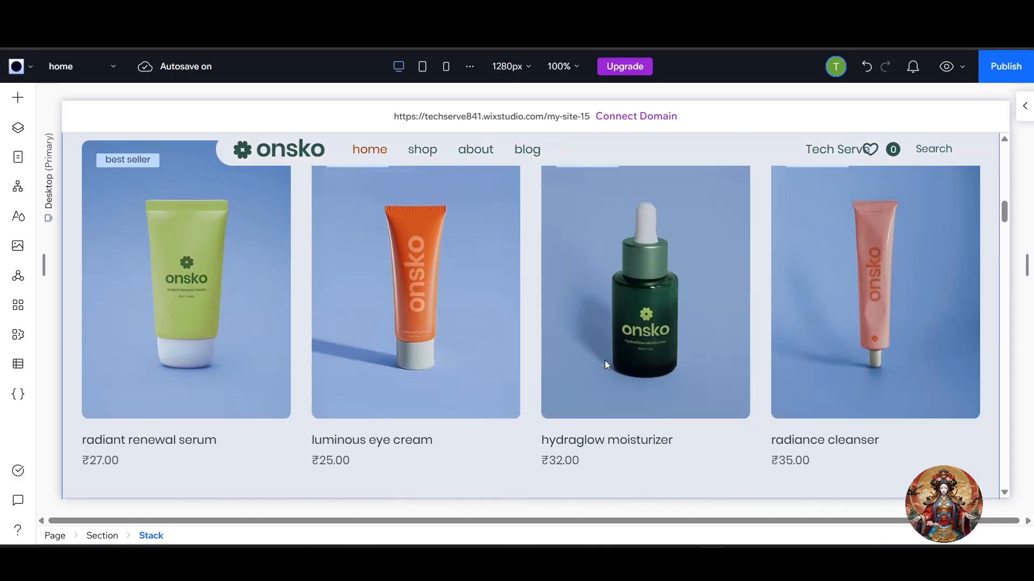
scroll(596, 345, "up", 4)
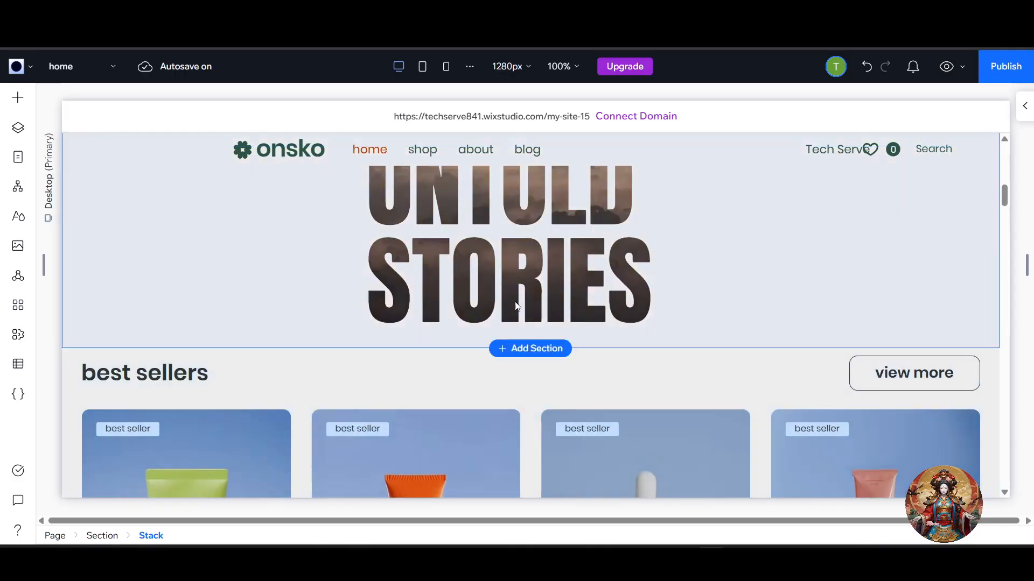
left_click(527, 349)
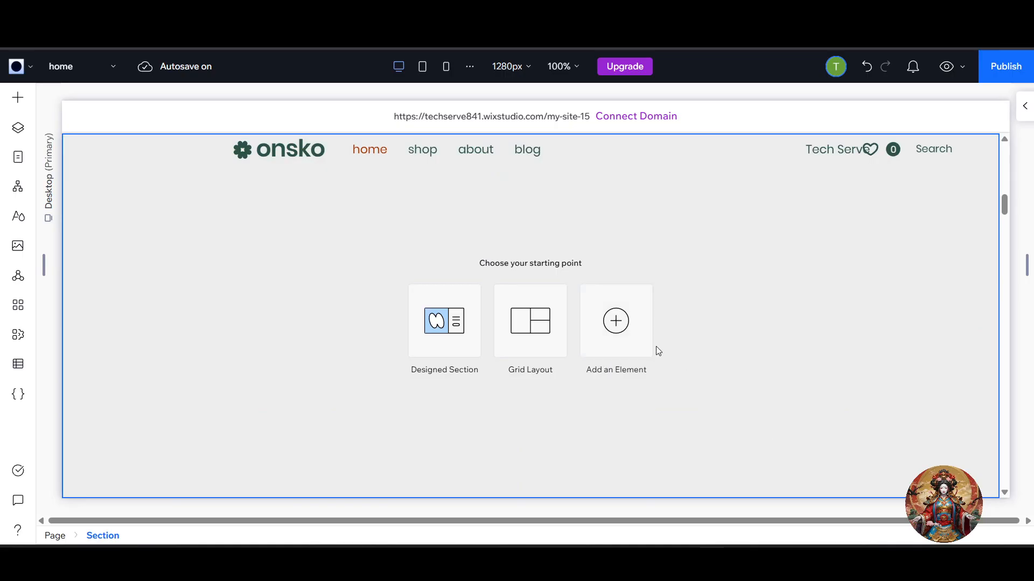
Step: Add a container to the blank section and move it near the section's center, at about X 469, Y 142 px
left_click(633, 322)
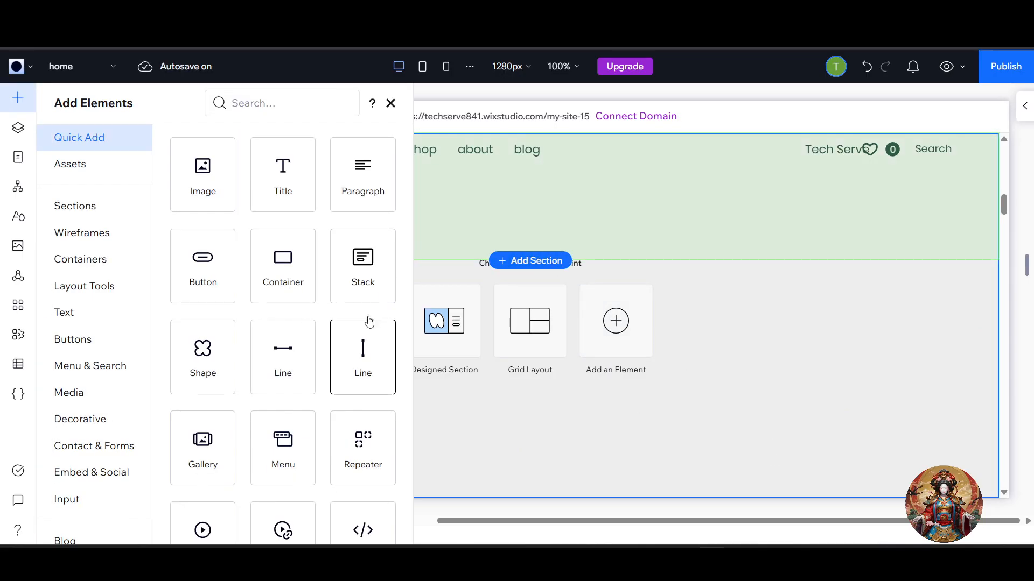
left_click_drag(291, 267, 614, 339)
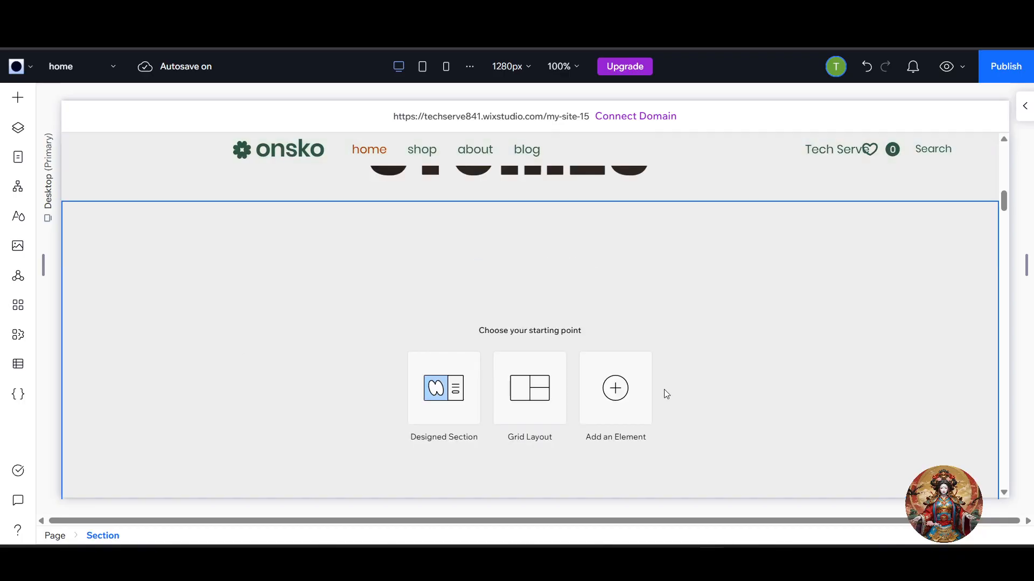
left_click(612, 341)
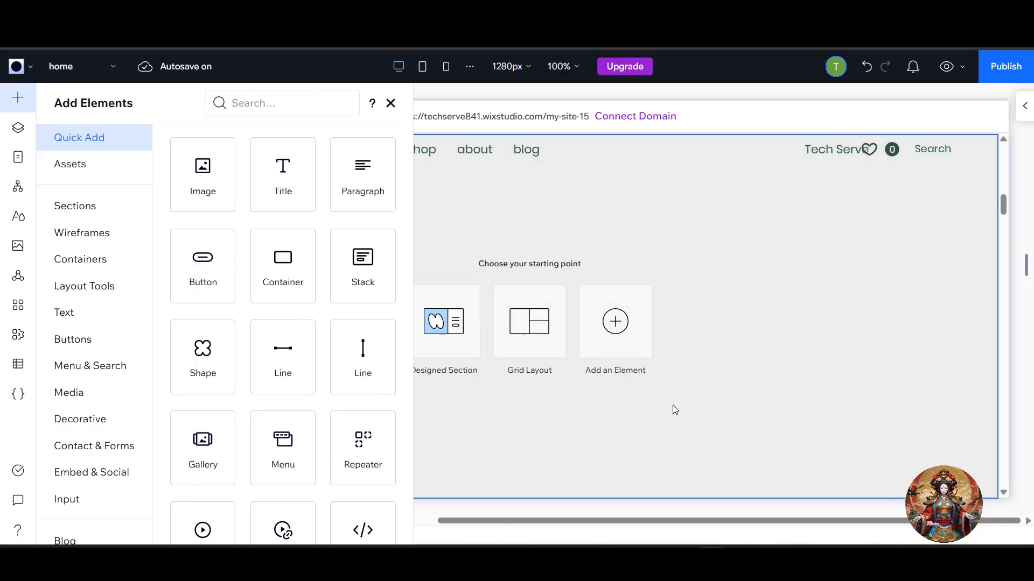
left_click_drag(306, 325, 795, 430)
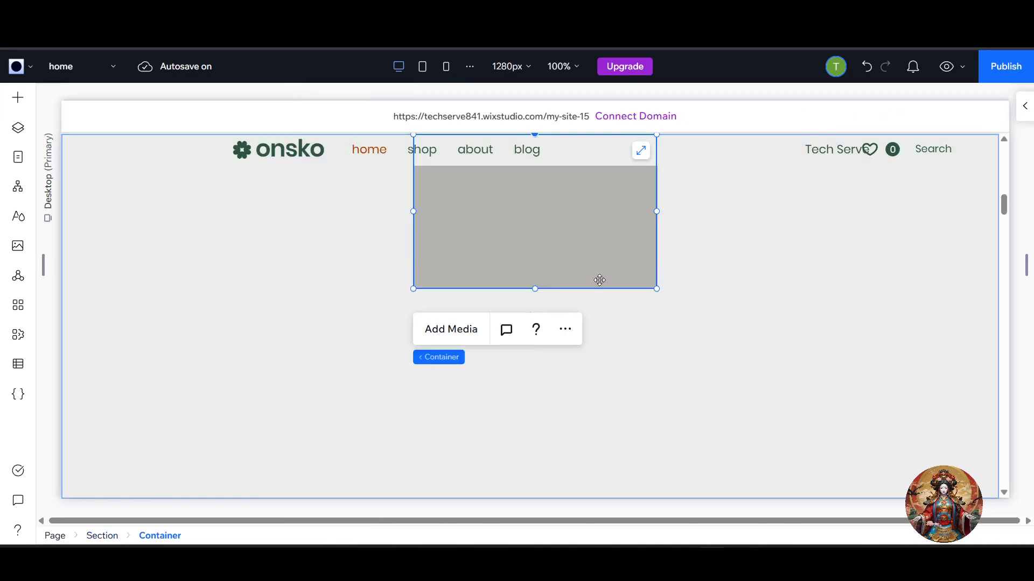
left_click_drag(599, 280, 595, 384)
left_click(712, 379)
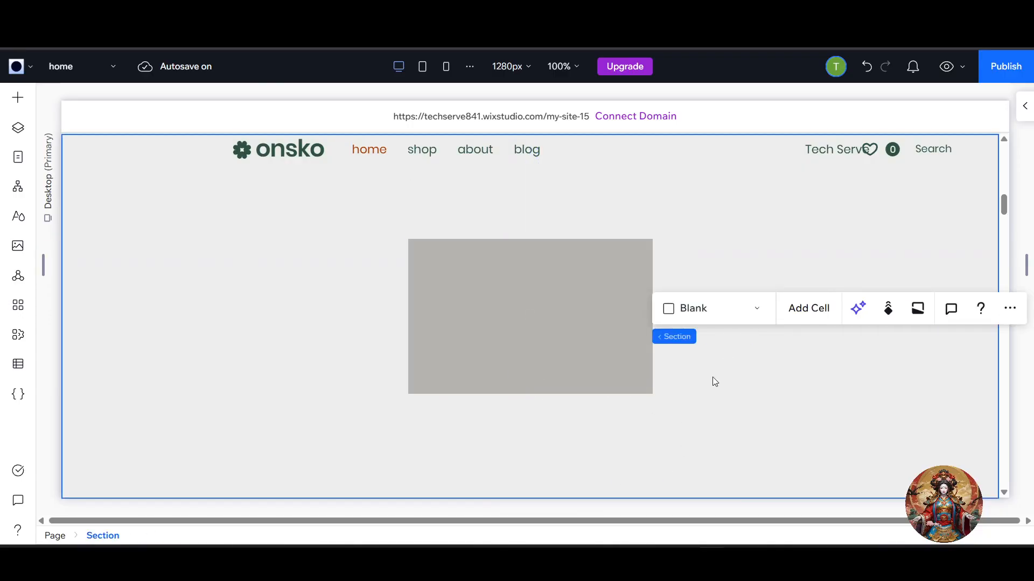
Step: Try the olive theme color Color 6 as the container's background, and switch the fill to a 90° linear gradient
left_click(521, 376)
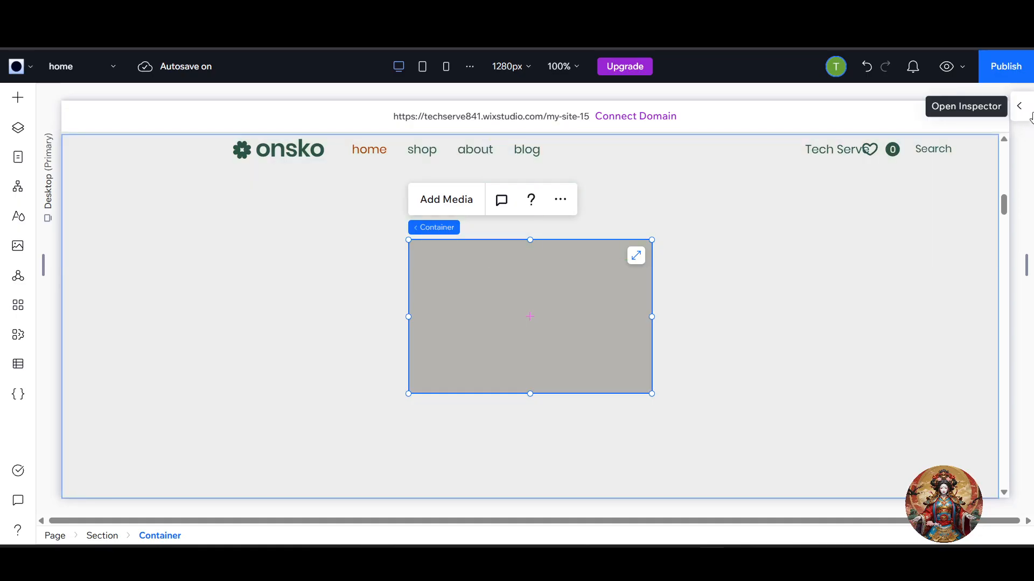
left_click(1019, 106)
left_click(892, 137)
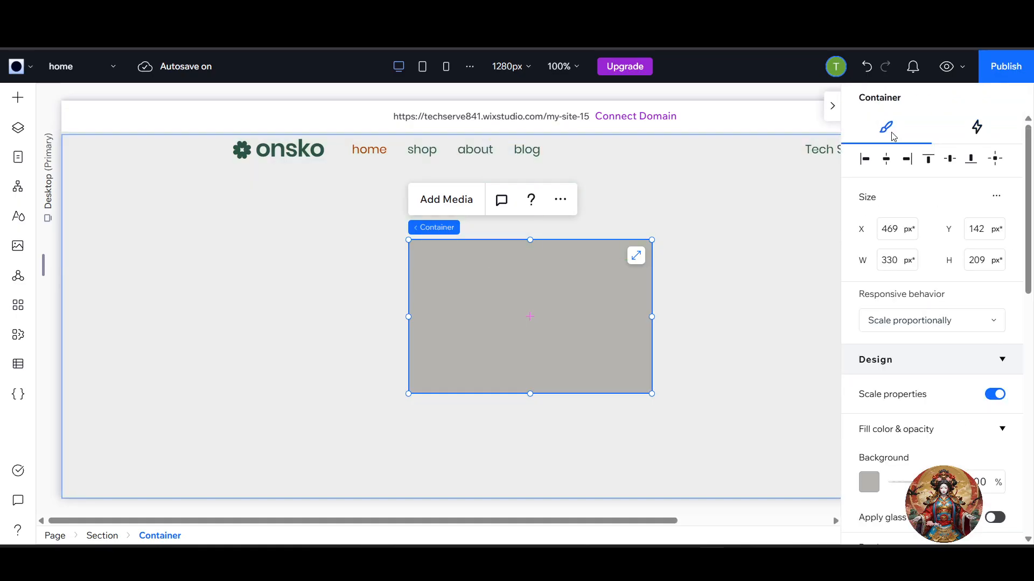
scroll(948, 284, "down", 3)
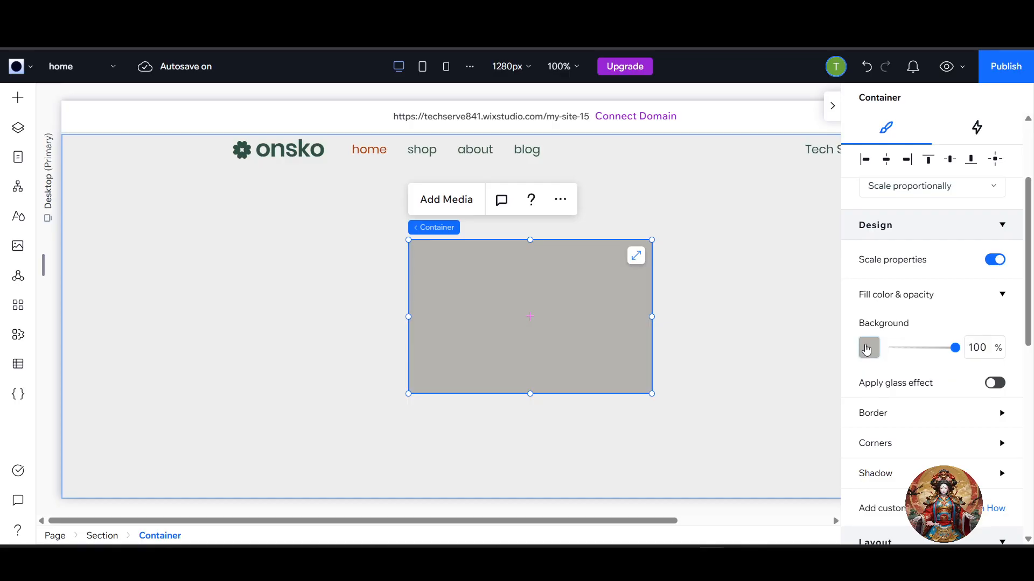
left_click(867, 349)
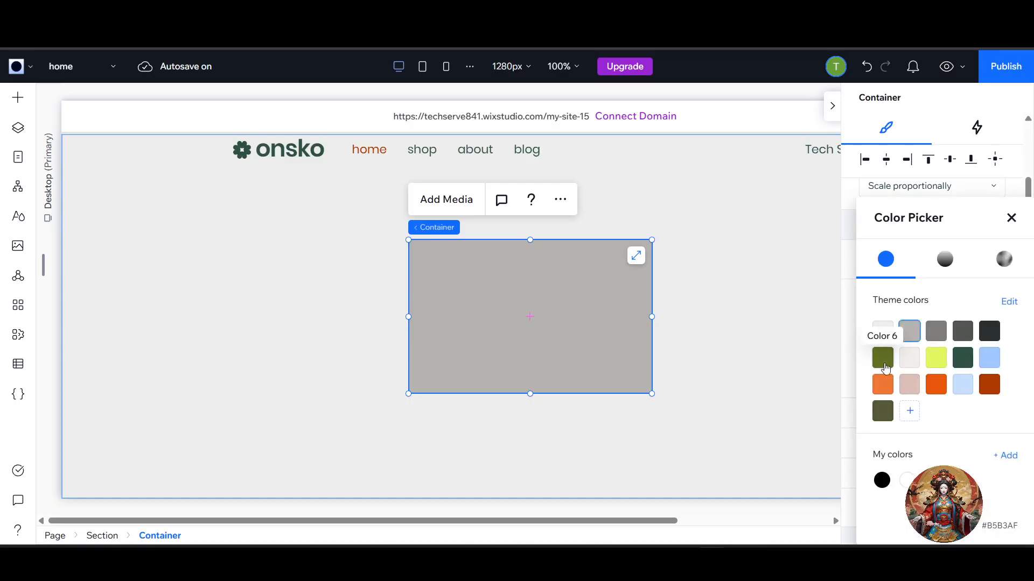
left_click(884, 366)
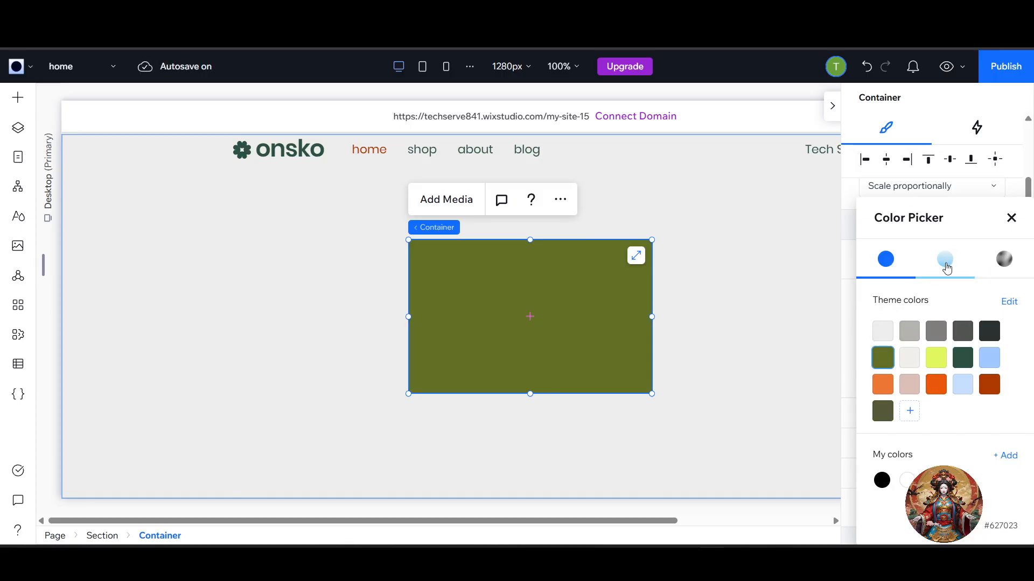
left_click(953, 266)
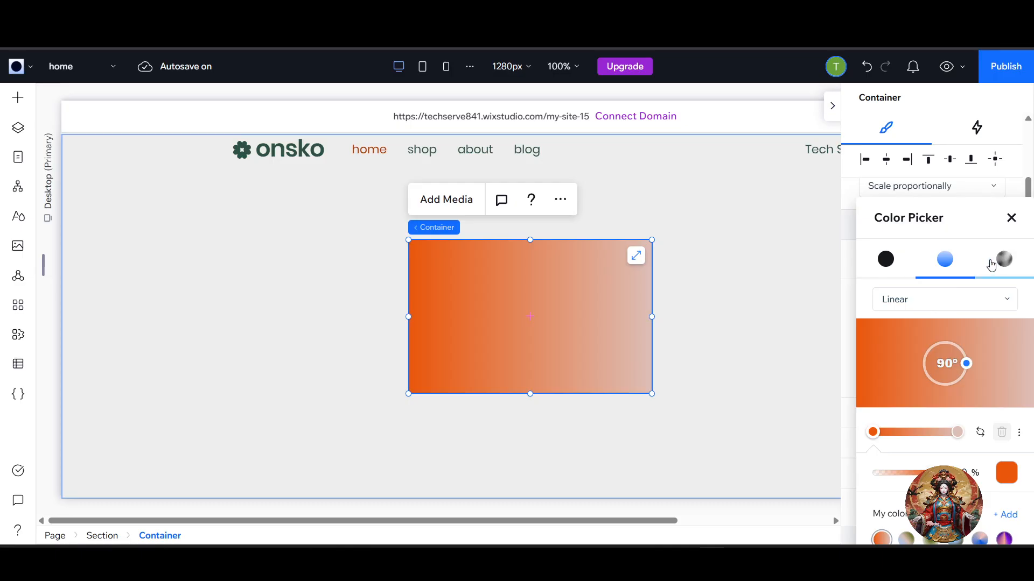
Step: Keep the container's gradient type Linear and change its end color to the dark theme color #2B312F, leaving the background opacity at 100%
left_click(945, 301)
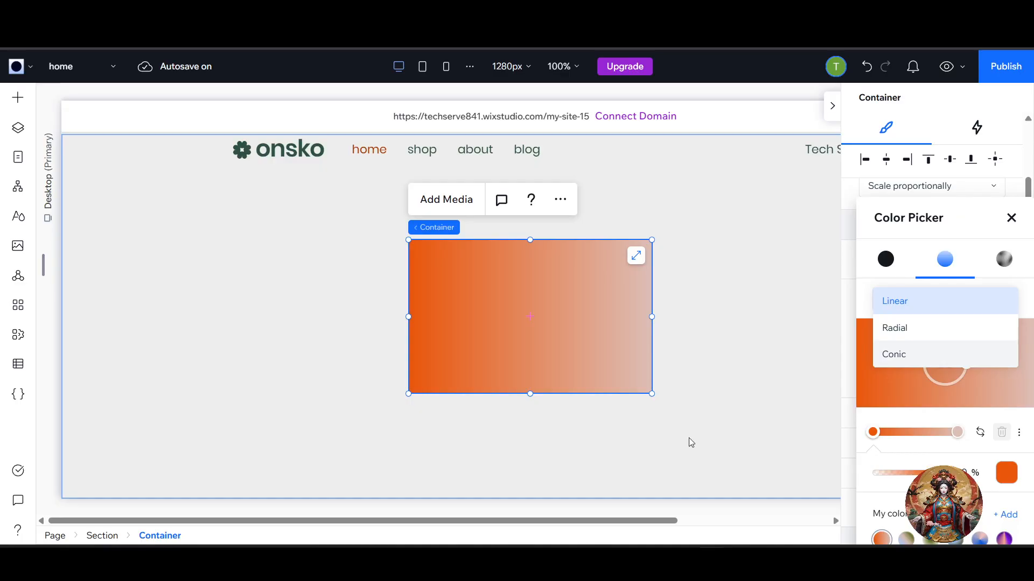
left_click(901, 303)
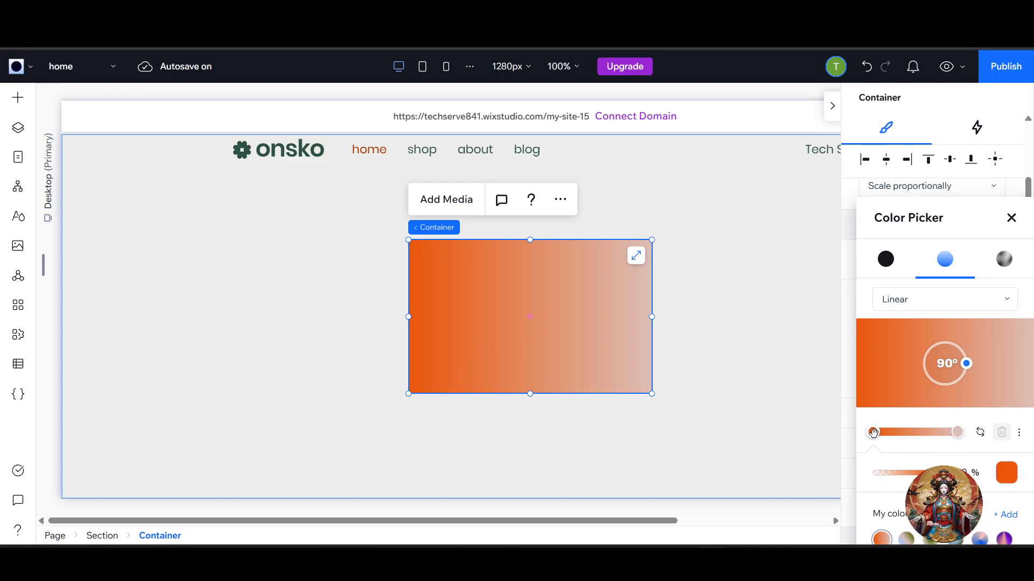
left_click(957, 431)
left_click(1004, 476)
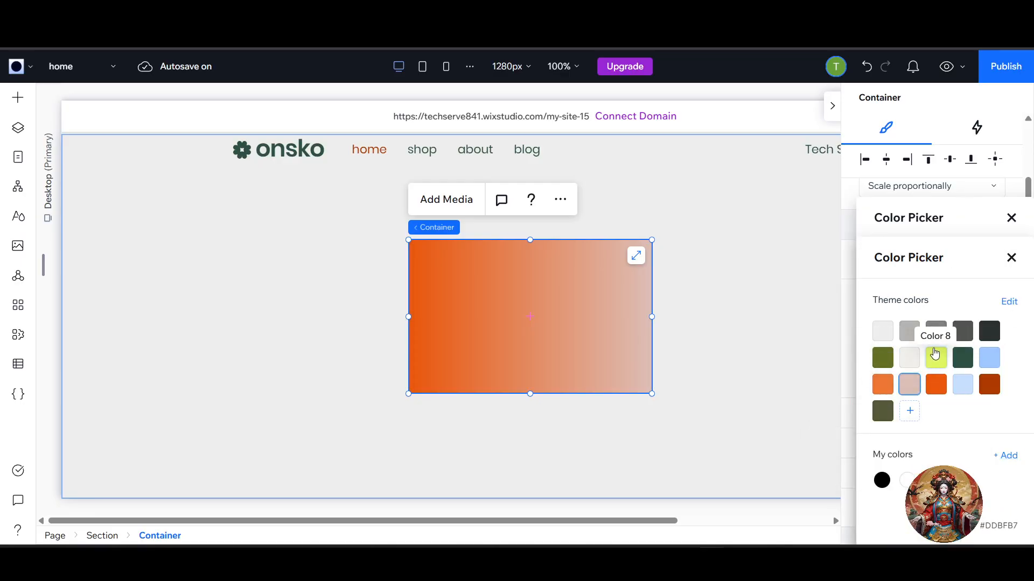
left_click(989, 331)
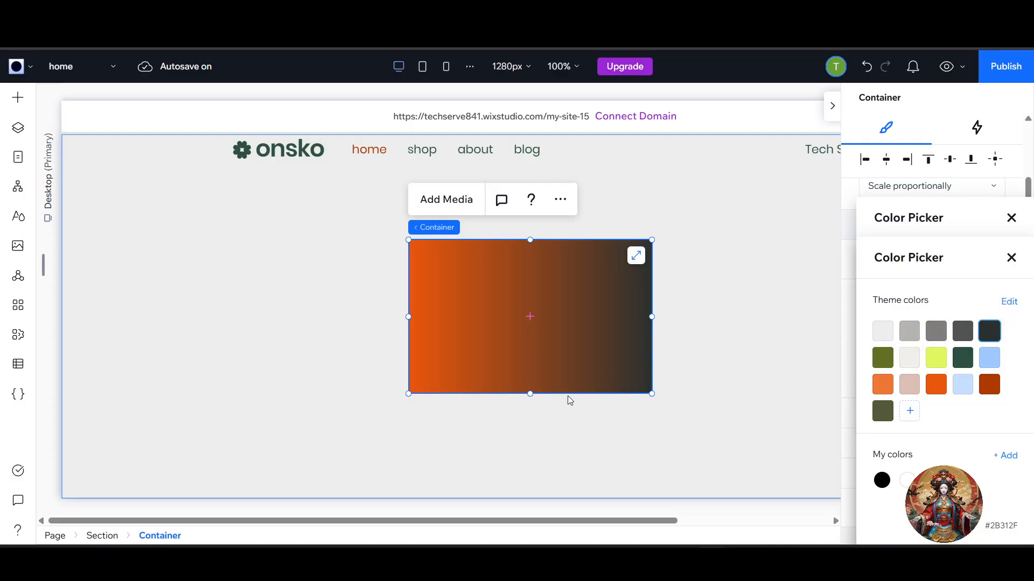
left_click(699, 406)
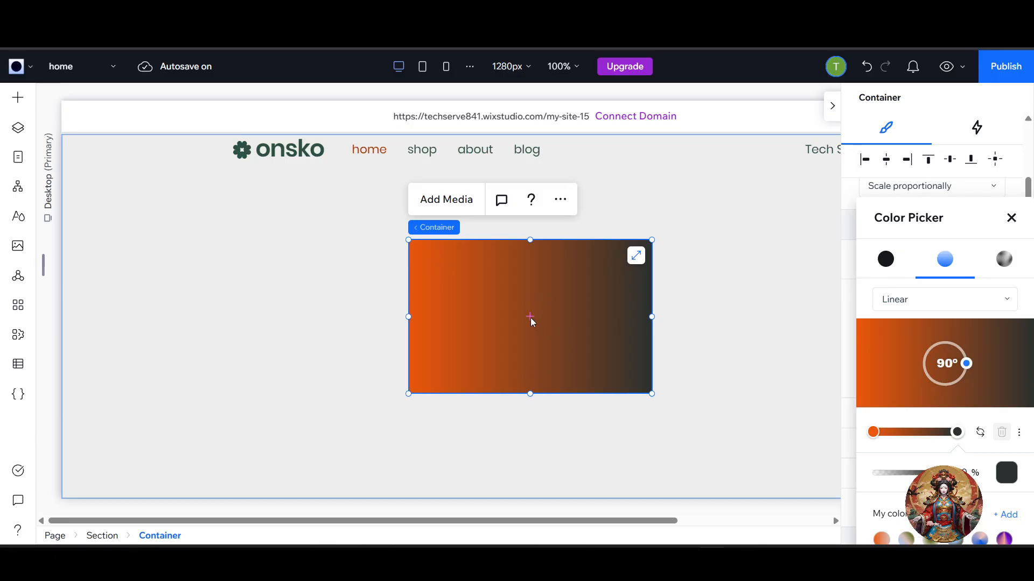
left_click(506, 322)
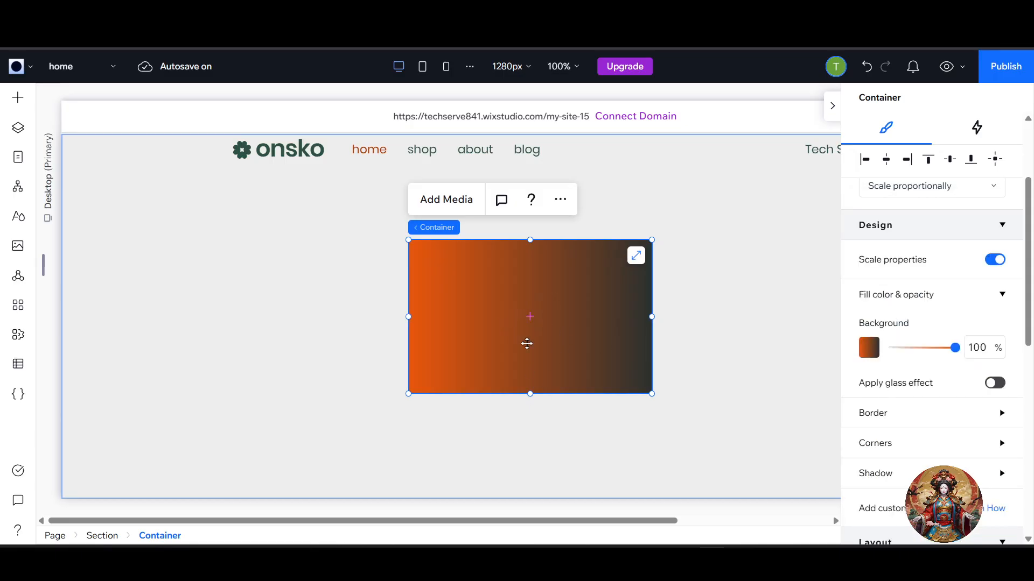
mouse_move(955, 348)
left_mouse_down()
mouse_move(898, 348)
mouse_move(969, 345)
left_mouse_up()
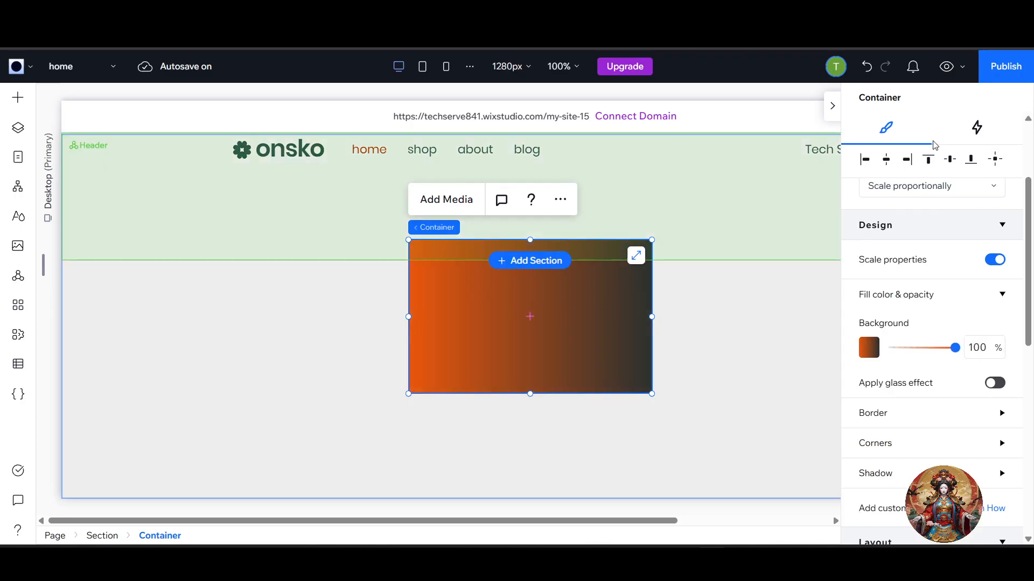
Step: Rotate the container's linear gradient to 325° and place the dark color stop at the far end of the gradient
left_click(868, 348)
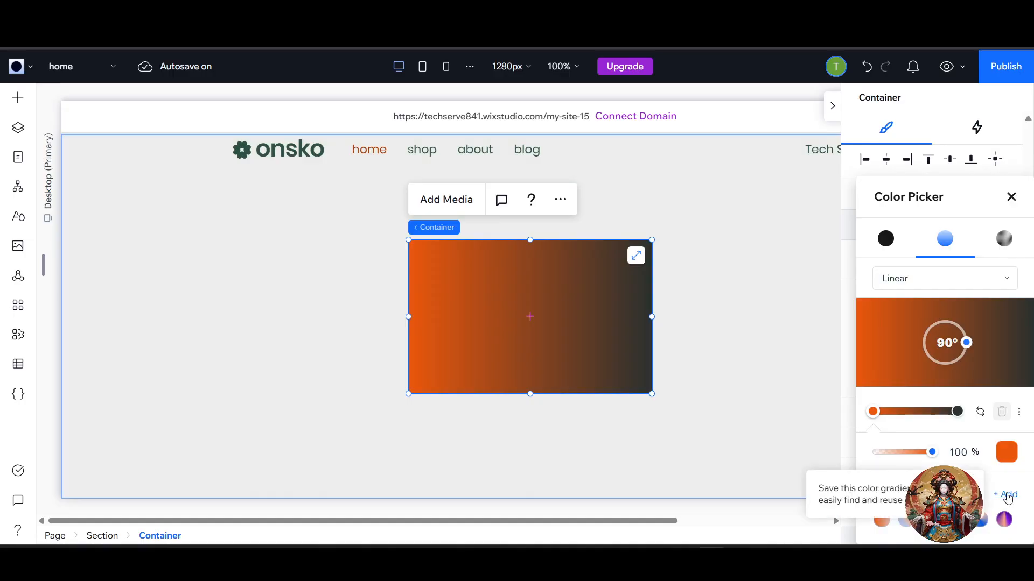
mouse_move(957, 412)
left_mouse_down()
mouse_move(908, 413)
mouse_move(939, 412)
left_mouse_up()
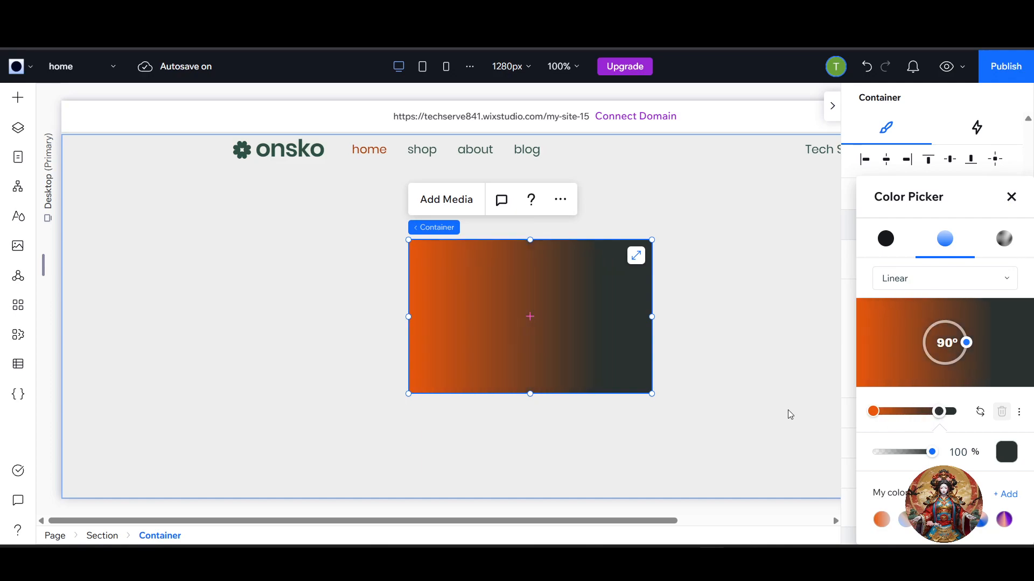
key("ctrl+z")
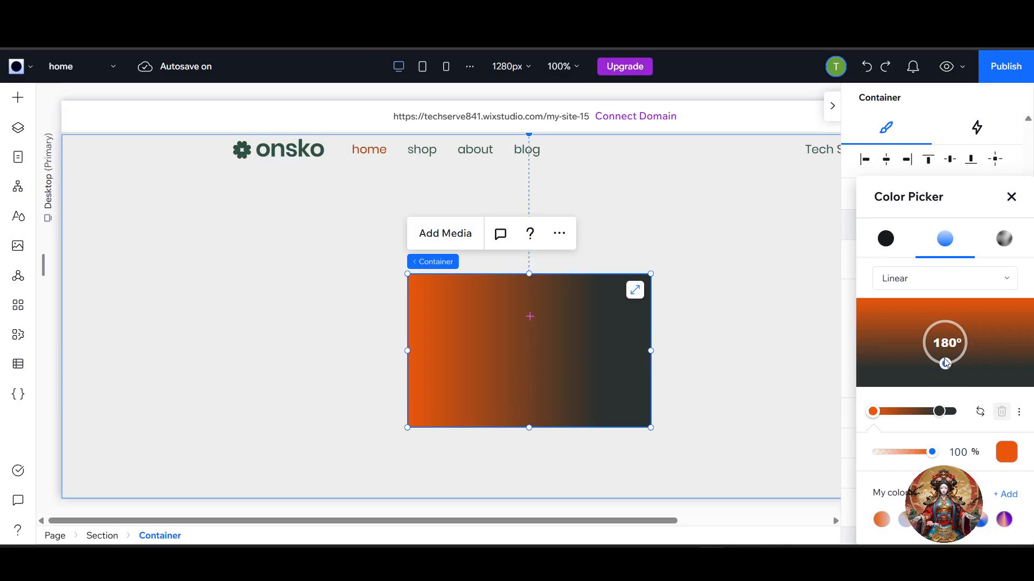
left_click_drag(948, 366, 932, 325)
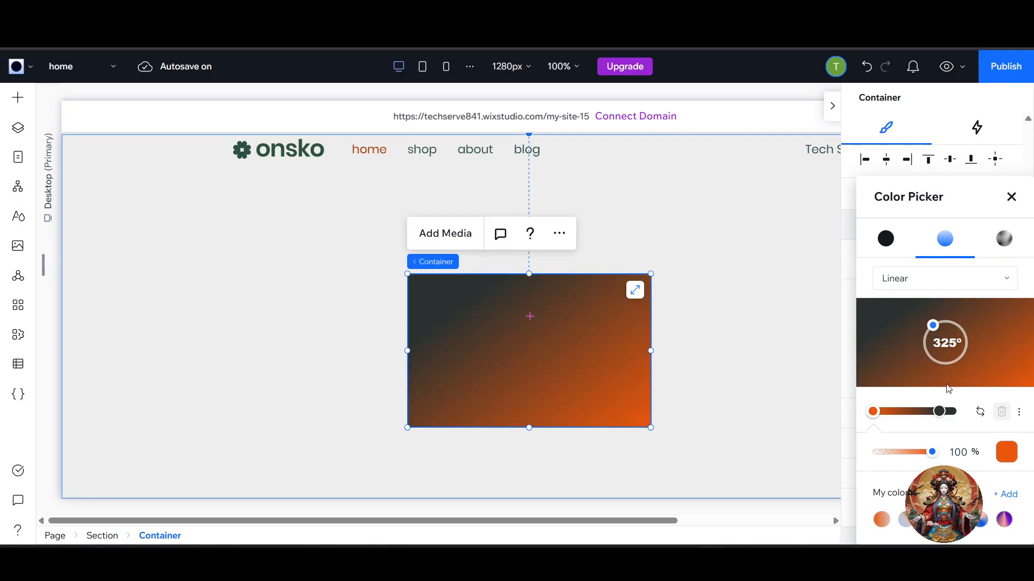
left_click_drag(939, 411, 967, 413)
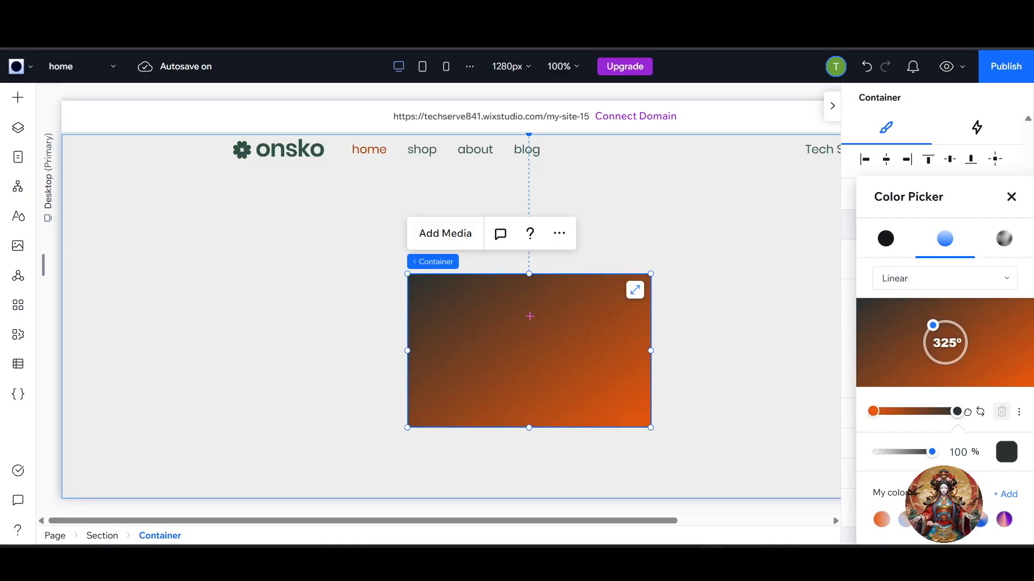
Step: Shift the orange stop toward the gradient's middle and add a new start stop in the light blue theme color Color 10
left_click_drag(873, 411, 908, 412)
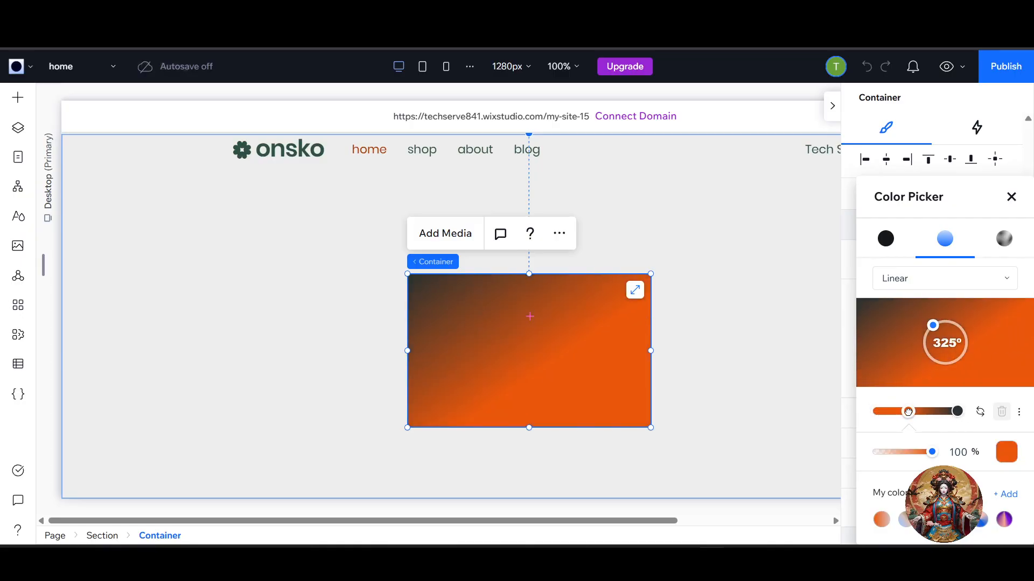
left_click(881, 414)
left_click(881, 412)
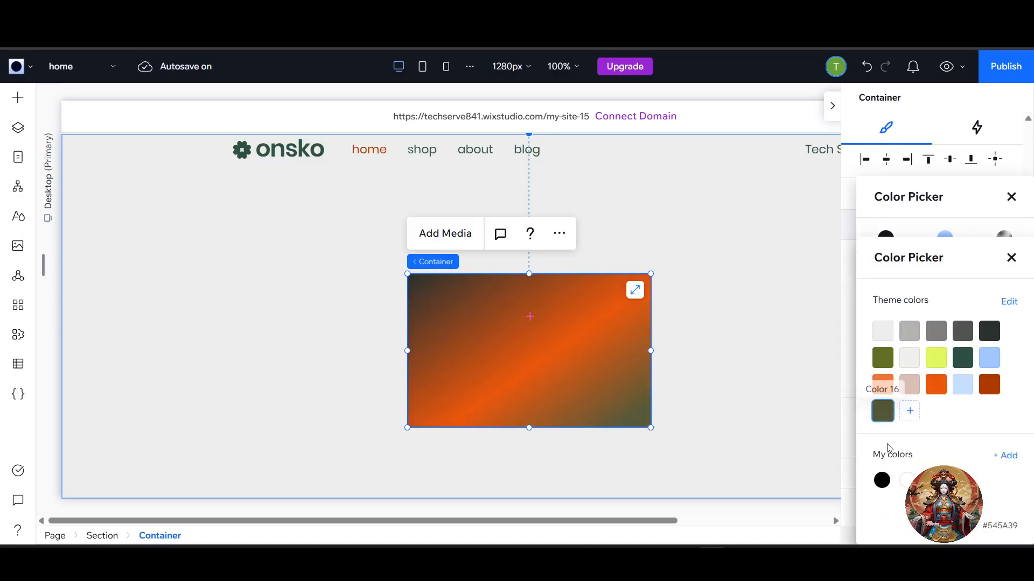
left_click(1011, 257)
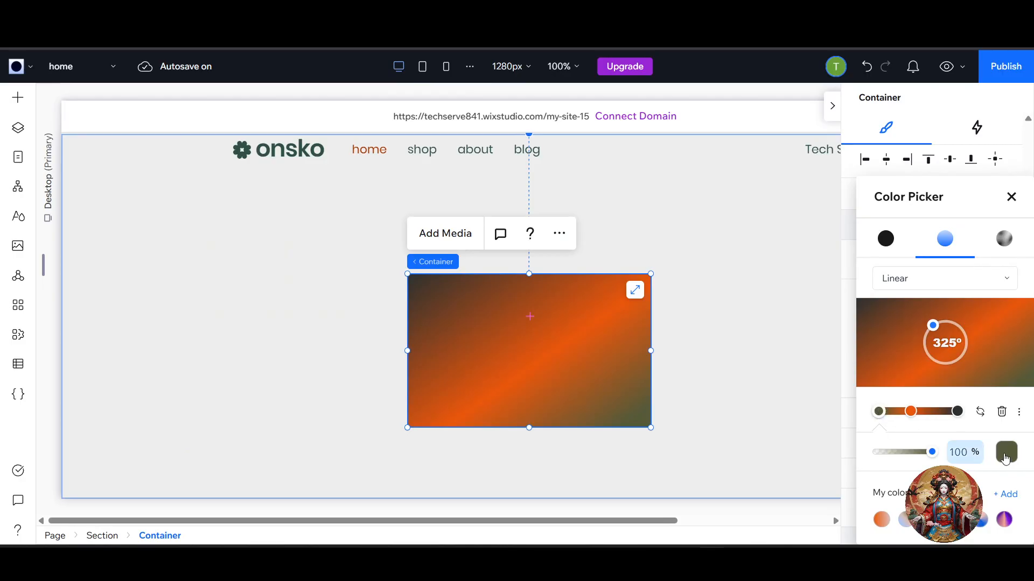
left_click(881, 413)
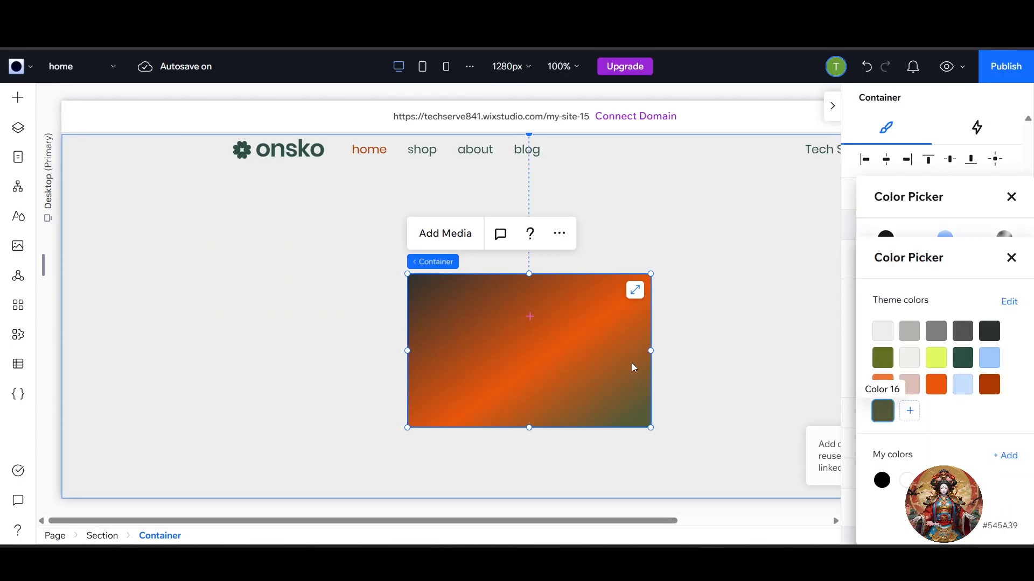
left_click(990, 366)
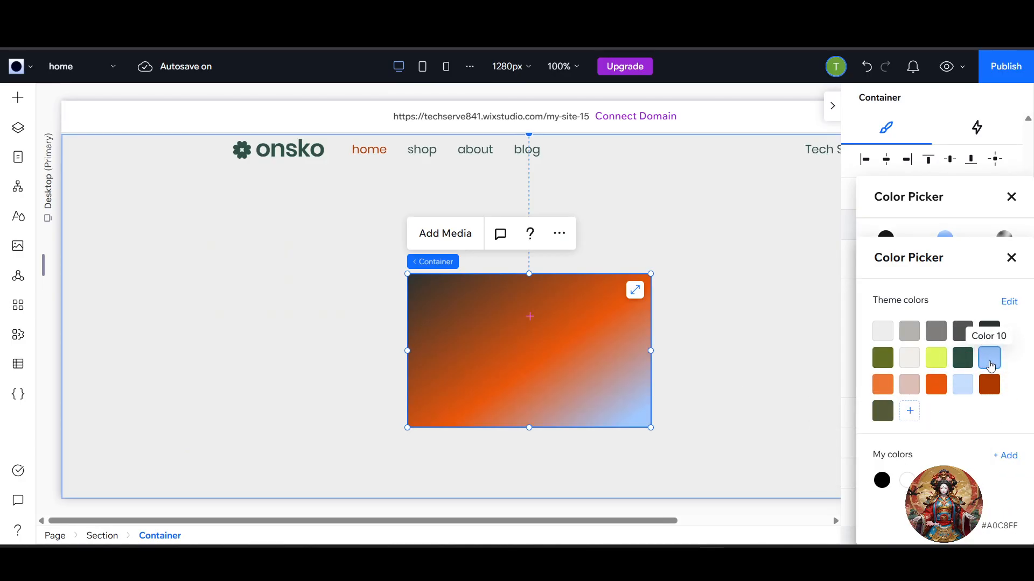
left_click(711, 347)
Step: Set the linear gradient's angle to 315°, move the orange stop slightly past the middle, and check the additional gradient options
mouse_move(932, 326)
left_mouse_down()
mouse_move(946, 321)
mouse_move(923, 323)
left_mouse_up()
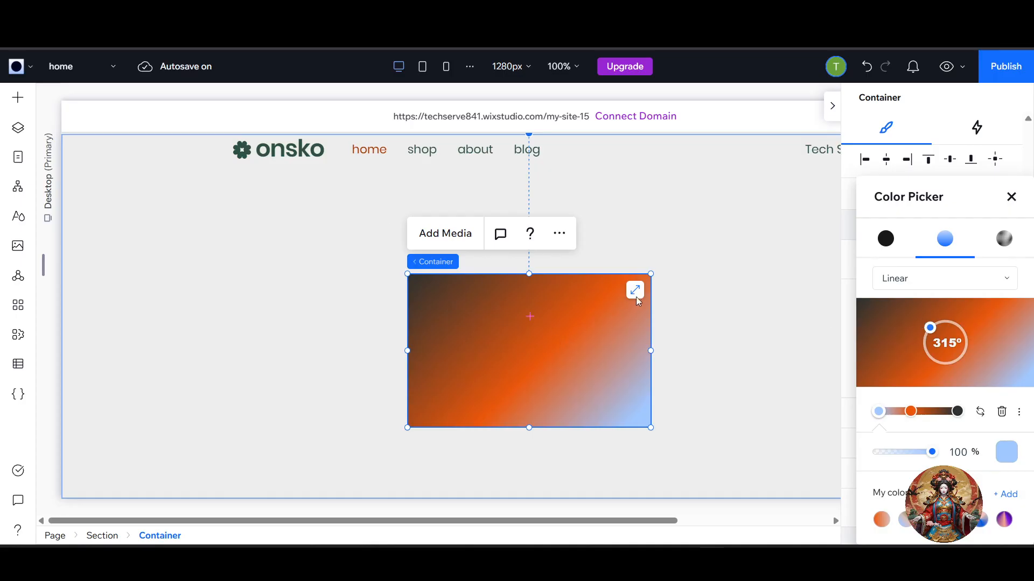
left_click_drag(910, 412, 919, 411)
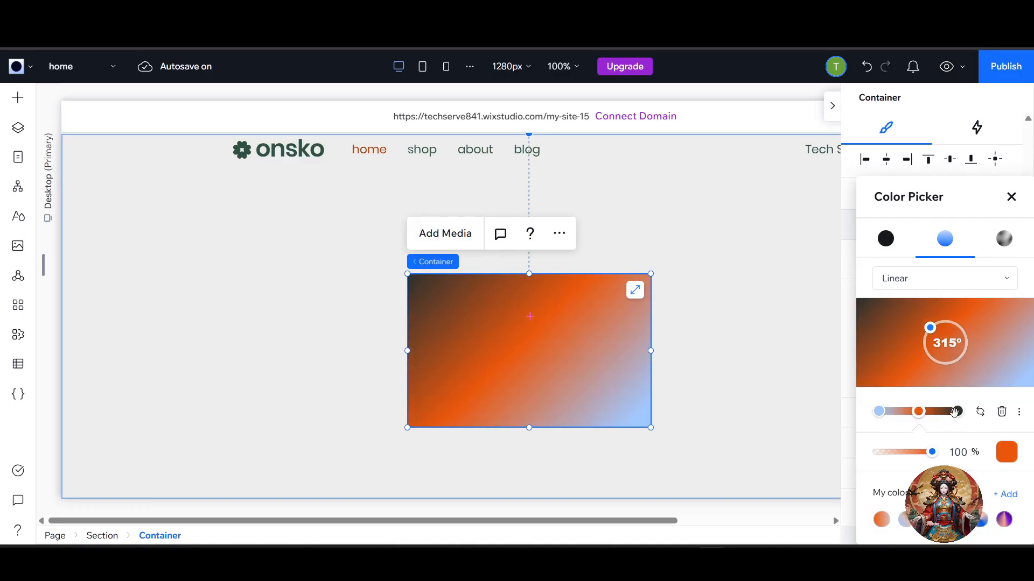
left_click(1019, 412)
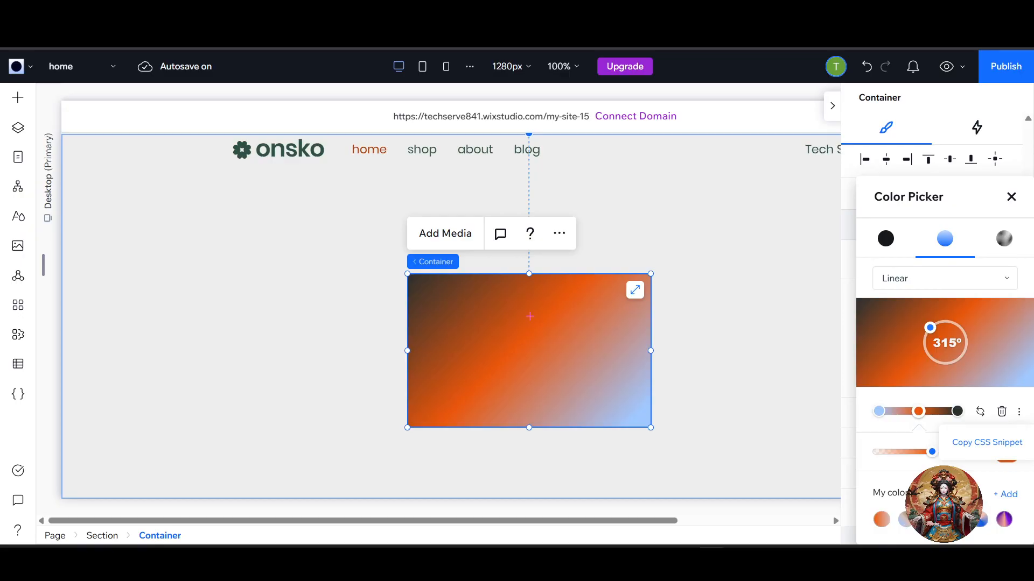
left_click(980, 502)
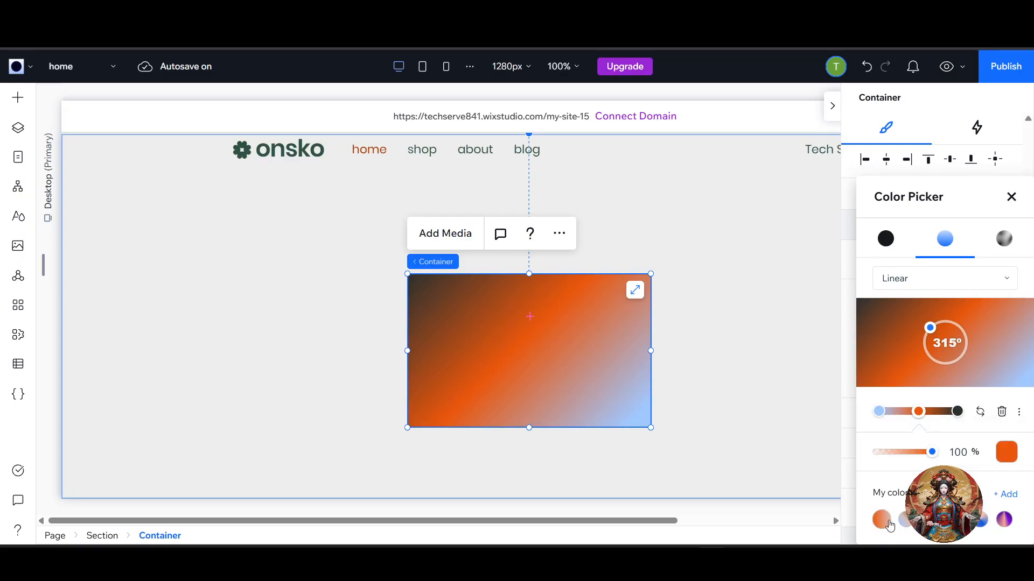
Step: Try the radial green and conic blue gradient presets on the container, and settle on the orange-to-pink 90° linear preset
left_click(906, 520)
left_click(930, 520)
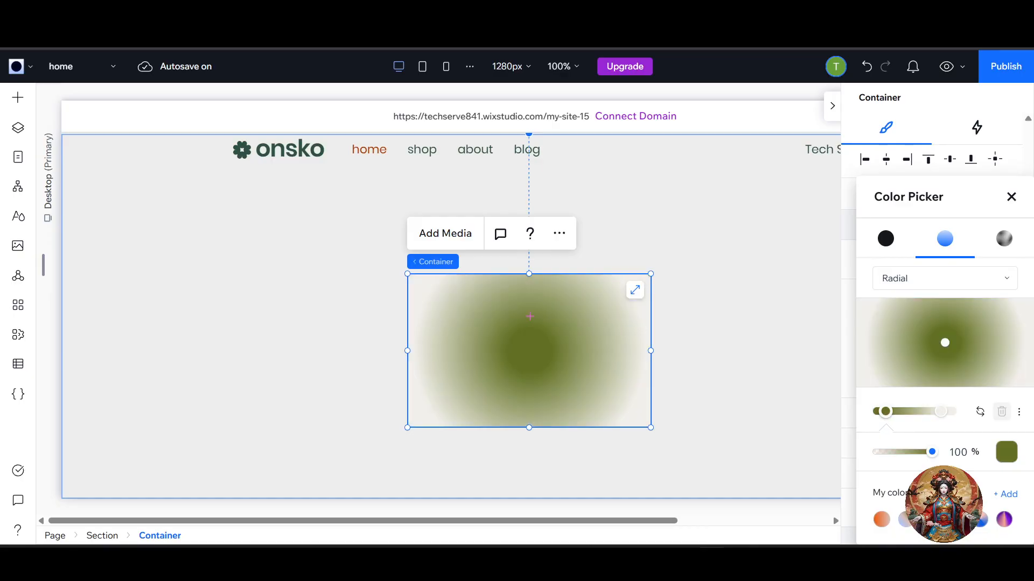
left_click(975, 524)
left_click(983, 527)
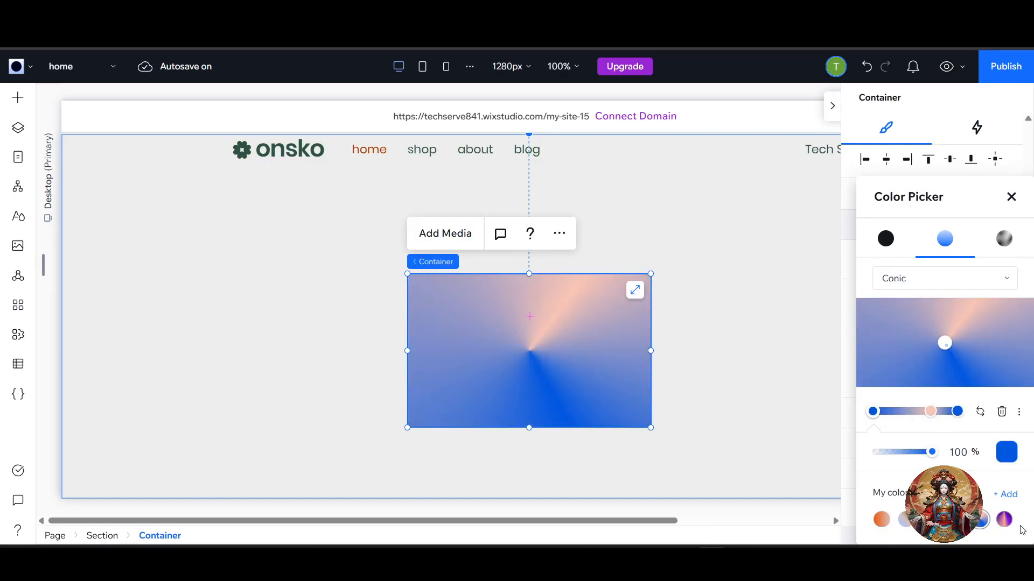
left_click(885, 515)
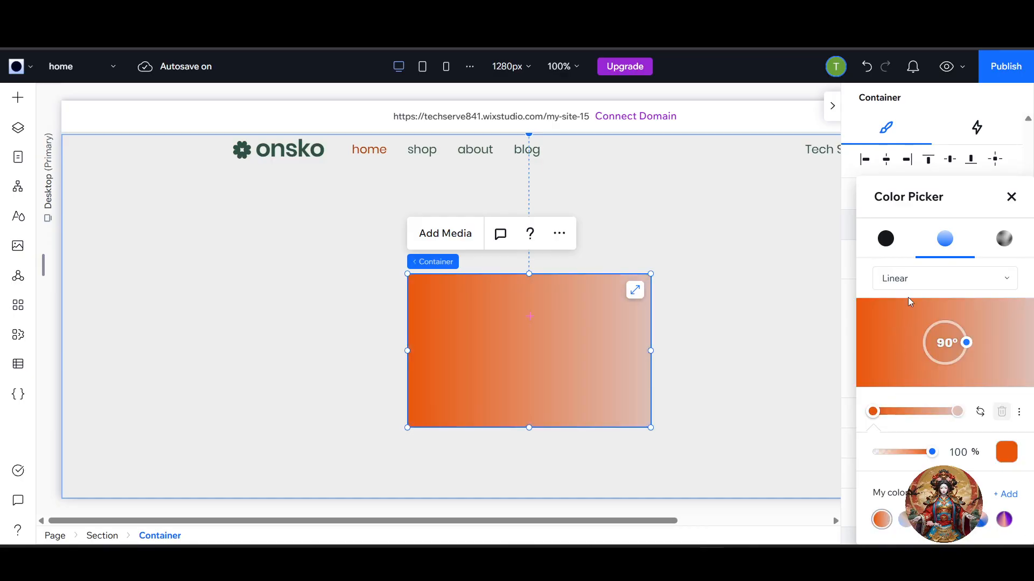
Step: Add a lime theme color Color 8 stop to the linear gradient and move it to the end of the gradient
left_click(928, 286)
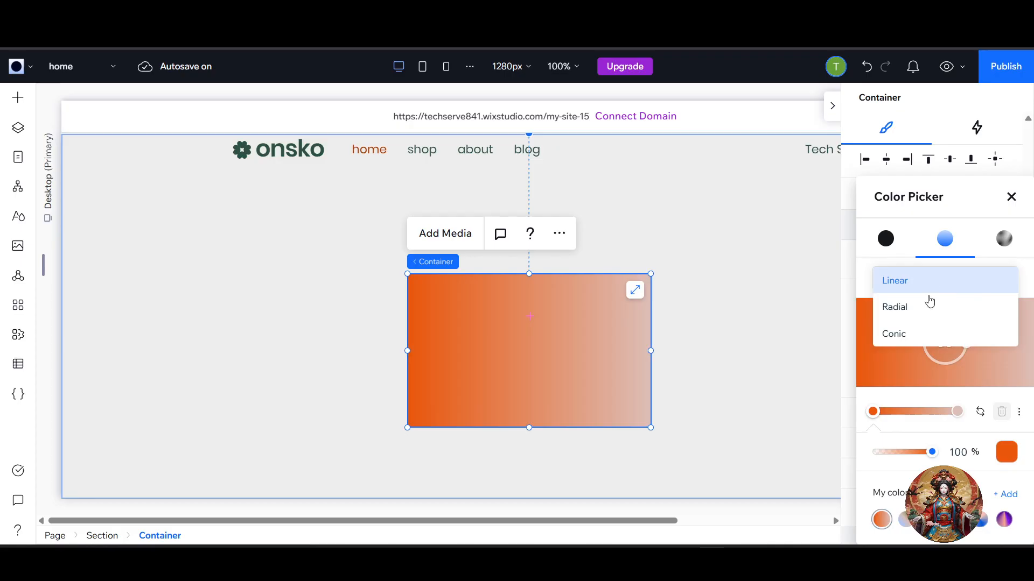
left_click(943, 542)
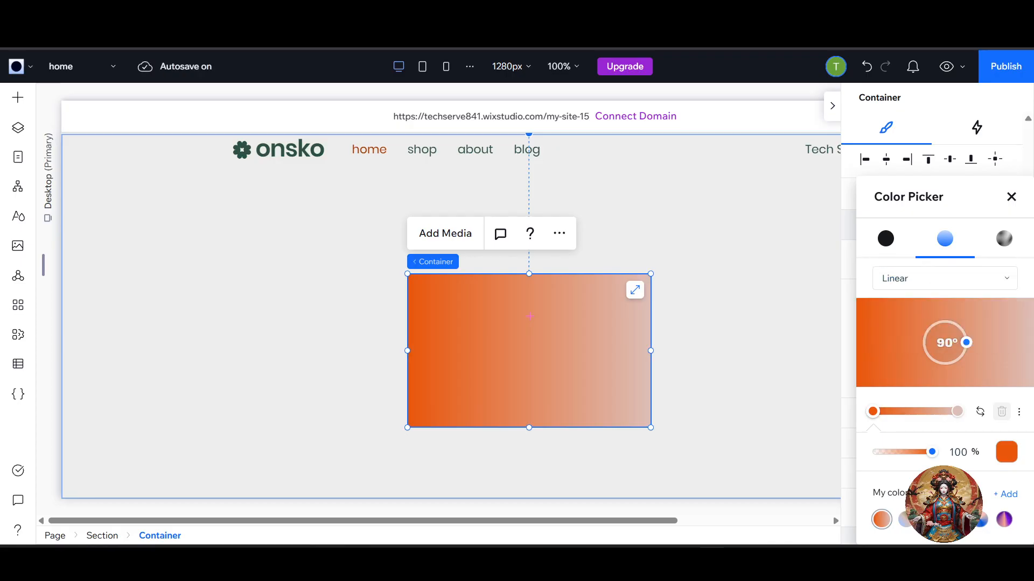
left_click(914, 412)
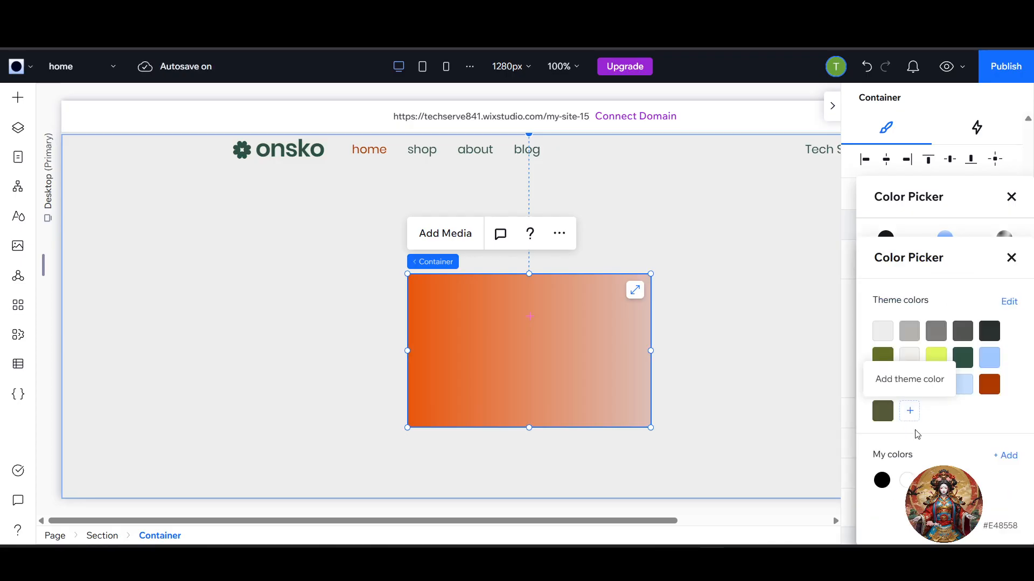
left_click(936, 356)
left_click(766, 373)
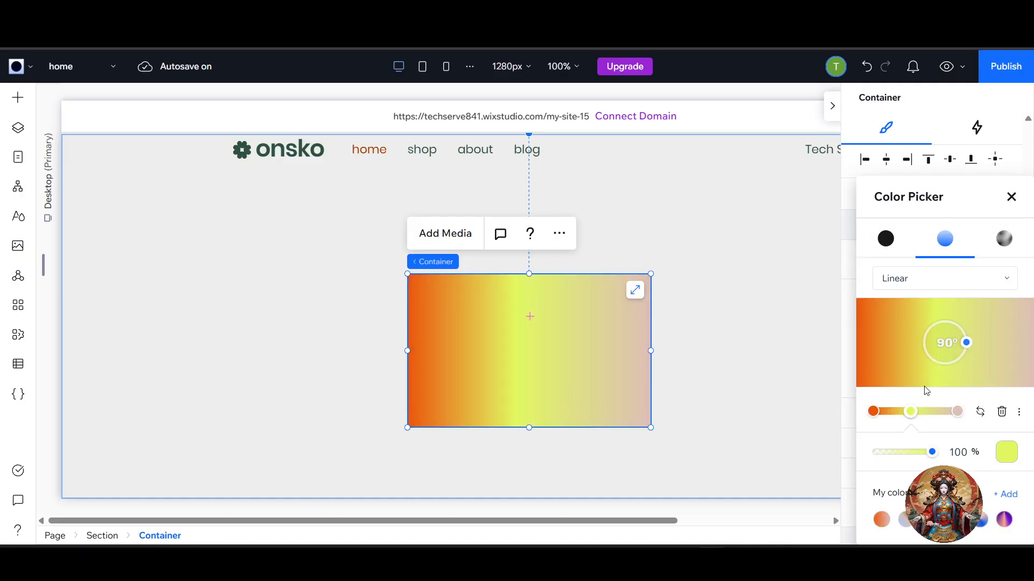
left_click_drag(914, 412, 809, 421)
left_click_drag(915, 411, 976, 411)
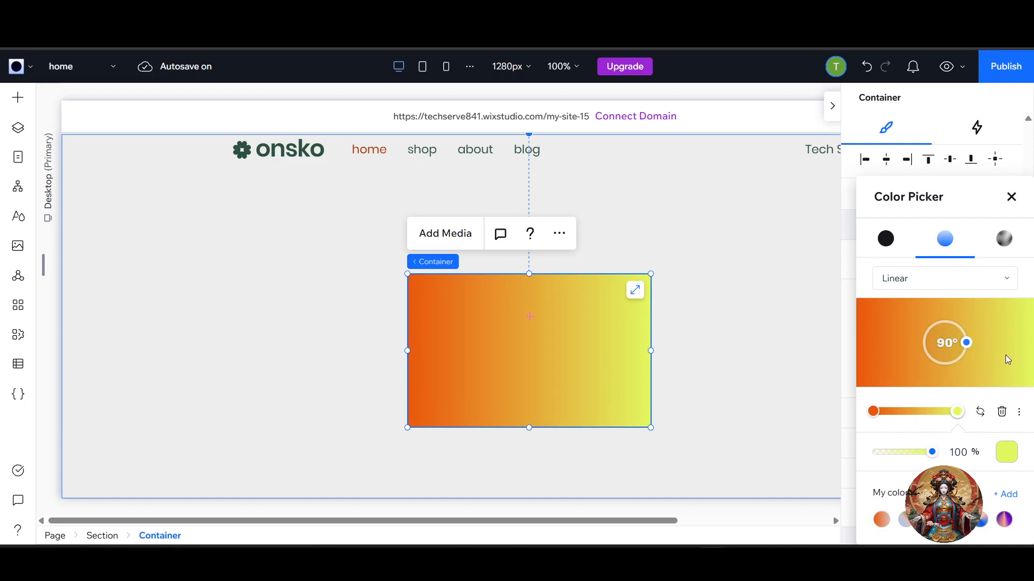
Step: Change the container's gradient type to Radial and set its center color to the olive theme color #627023
left_click(976, 288)
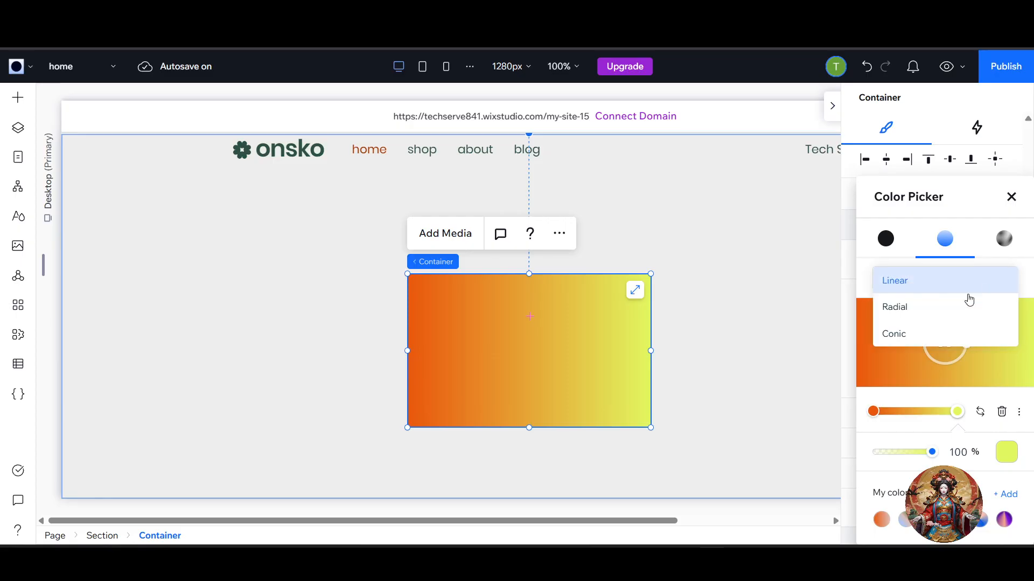
left_click(955, 315)
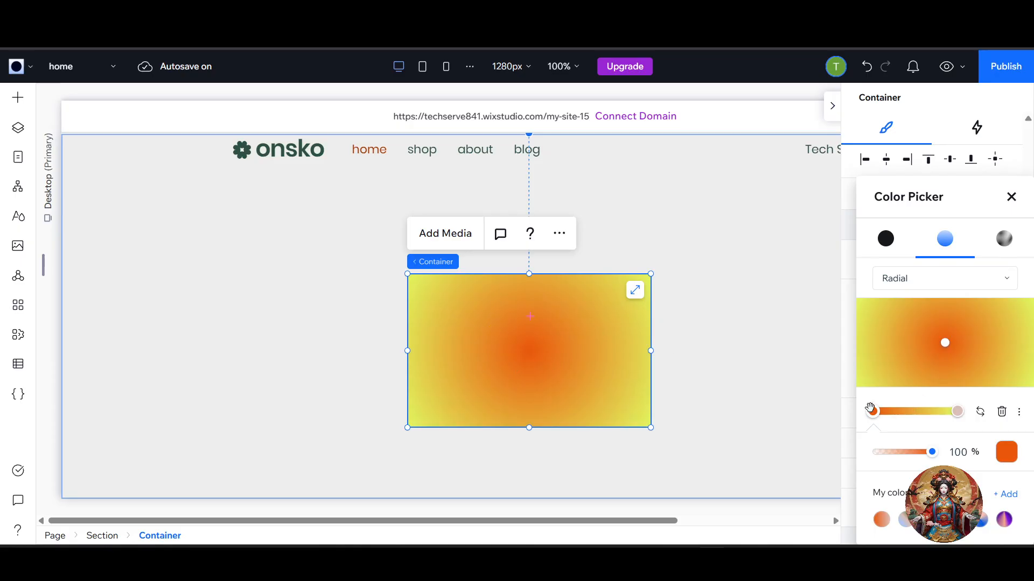
left_click(1006, 452)
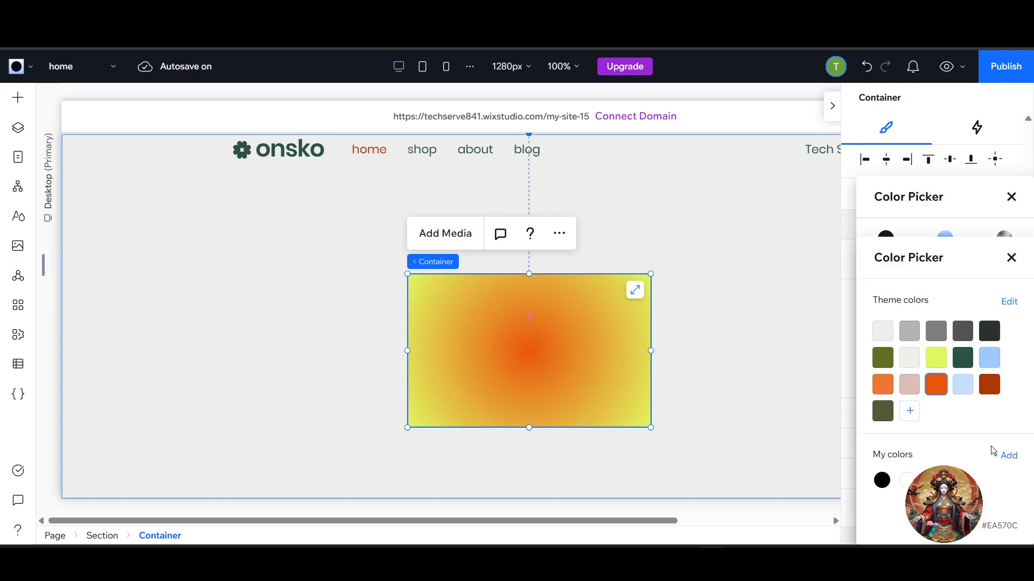
left_click(884, 357)
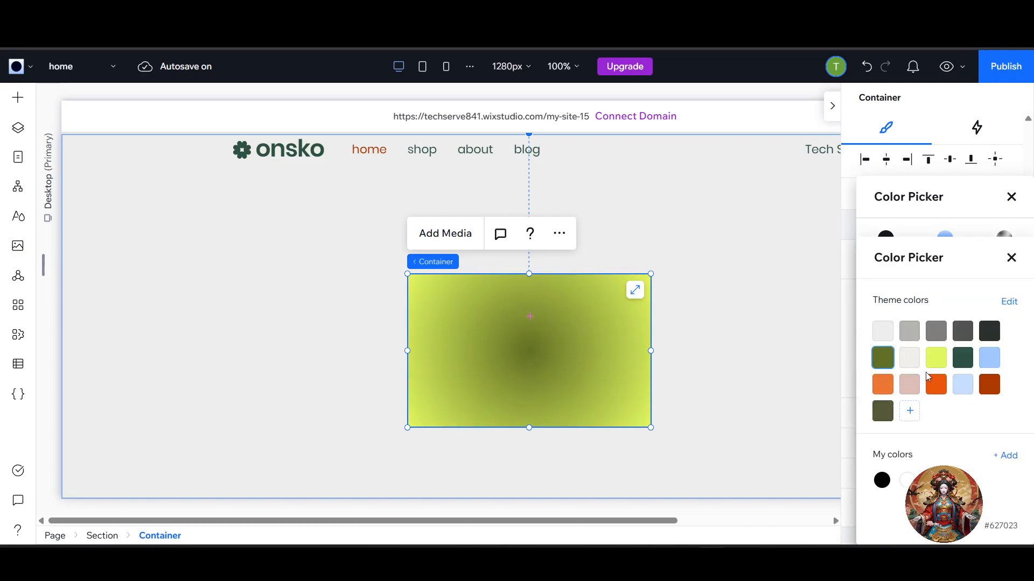
left_click(738, 382)
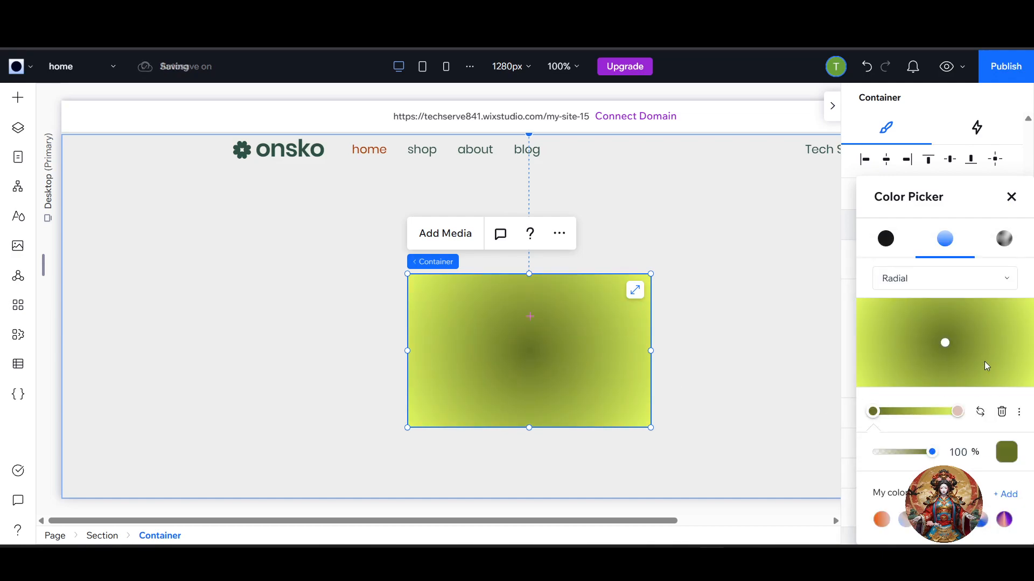
Step: Try moving the pink end stop to the middle of the radial gradient, and undo the move
left_click(957, 412)
left_click_drag(956, 412, 910, 411)
key("ctrl+z")
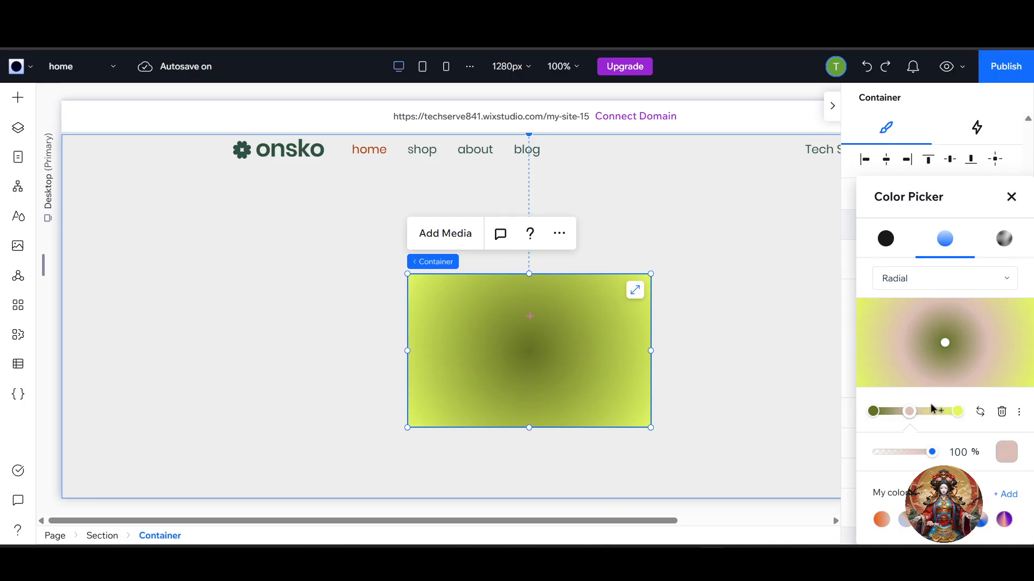
Step: Move the pink stop to the radial gradient's end, try orange #EE7734 and black as the center color, and settle on white #FFFFFF
mouse_move(956, 409)
left_mouse_down()
mouse_move(894, 411)
mouse_move(892, 401)
mouse_move(962, 398)
mouse_move(946, 411)
mouse_move(958, 411)
left_mouse_up()
left_click(909, 411)
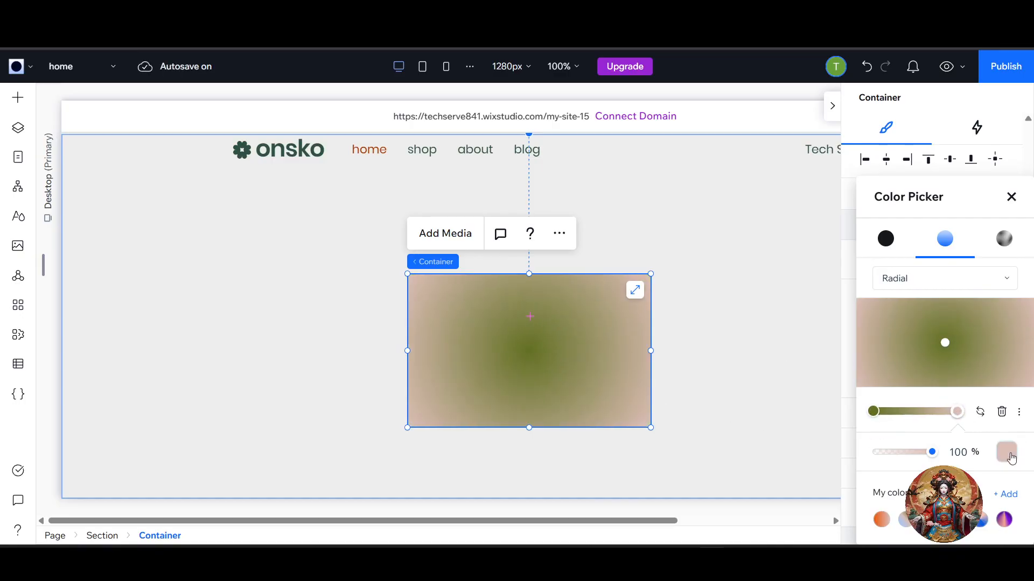
left_click(873, 413)
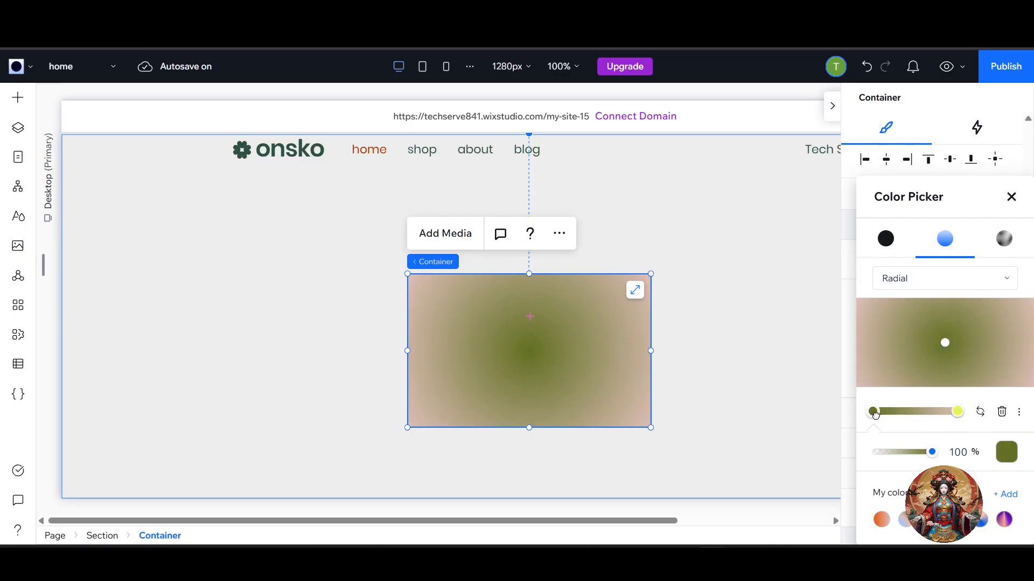
left_click(1006, 452)
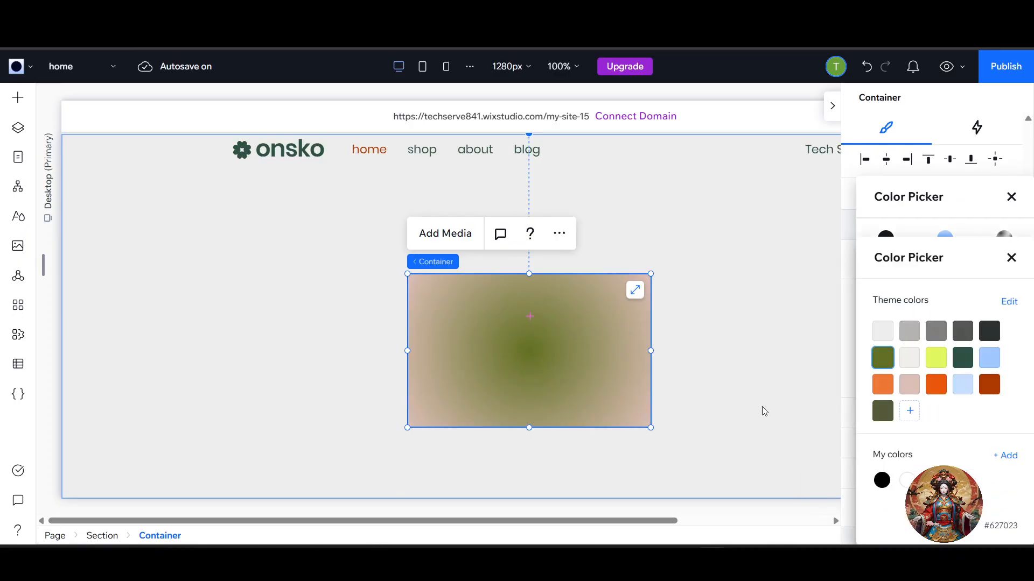
left_click(886, 390)
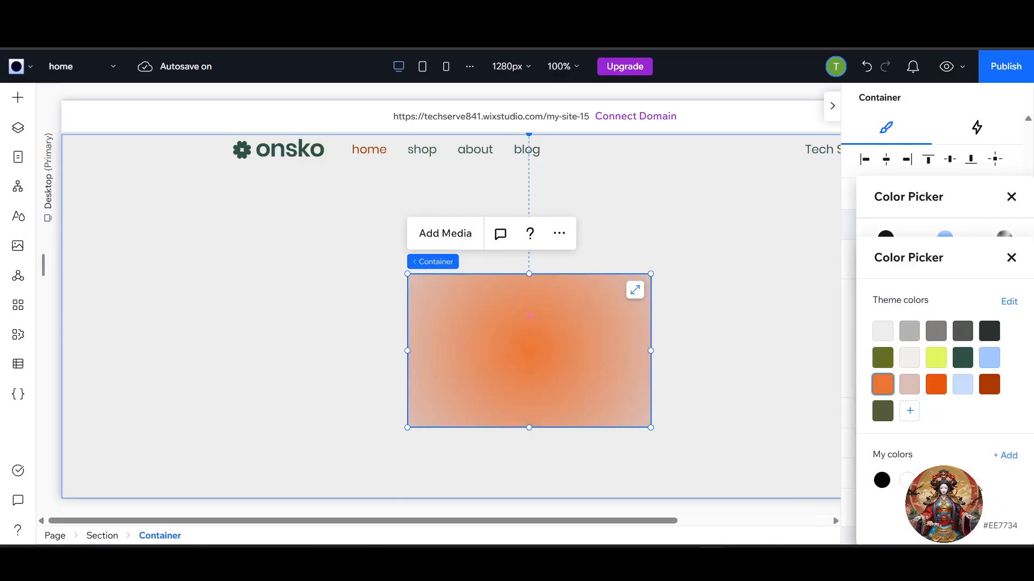
left_click(881, 480)
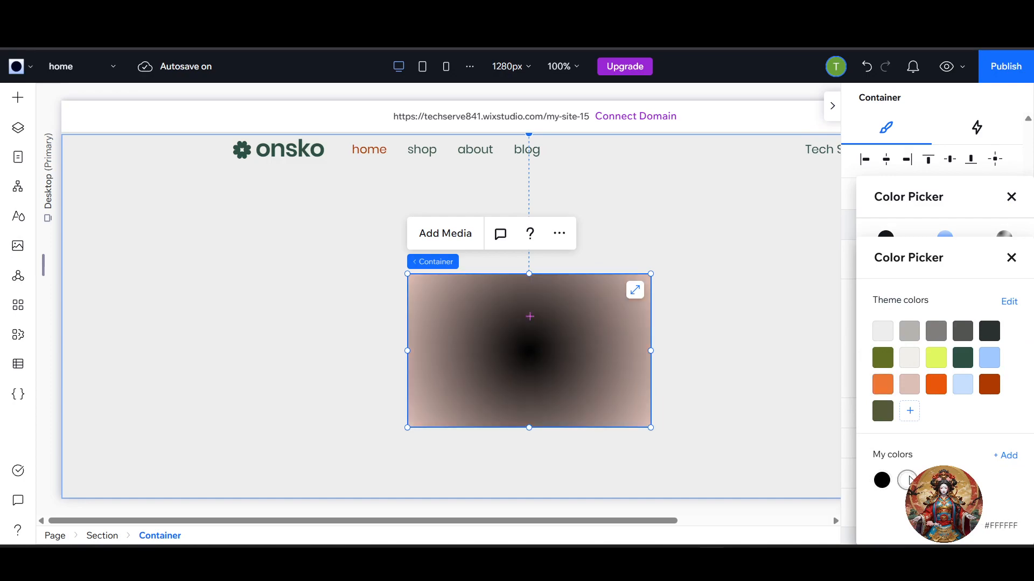
left_click(906, 480)
left_click(1011, 258)
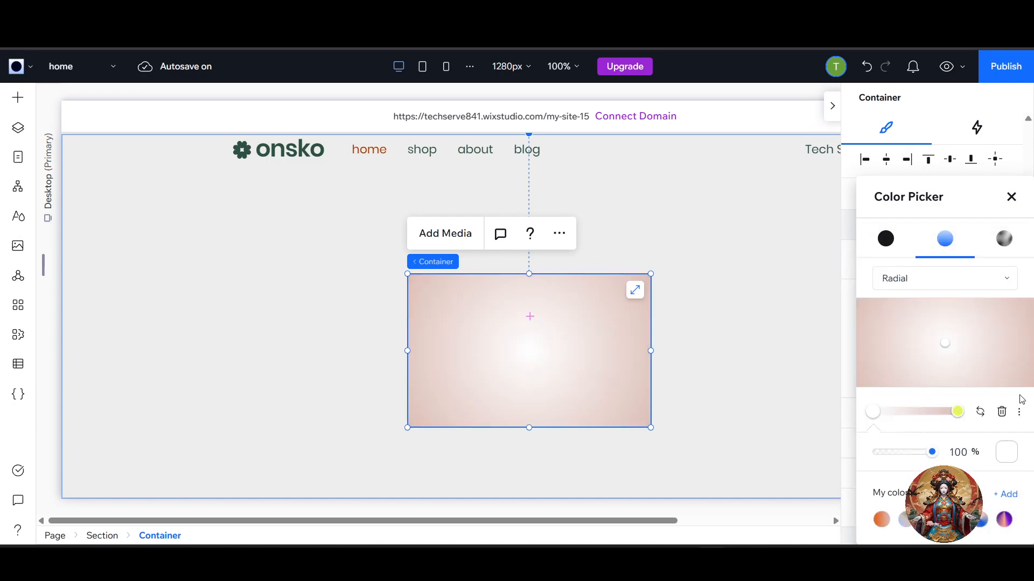
Step: Recolor the lime end stop of the container's radial gradient to black #000000 and apply it at the gradient's outer end
left_click(958, 412)
left_click(1006, 452)
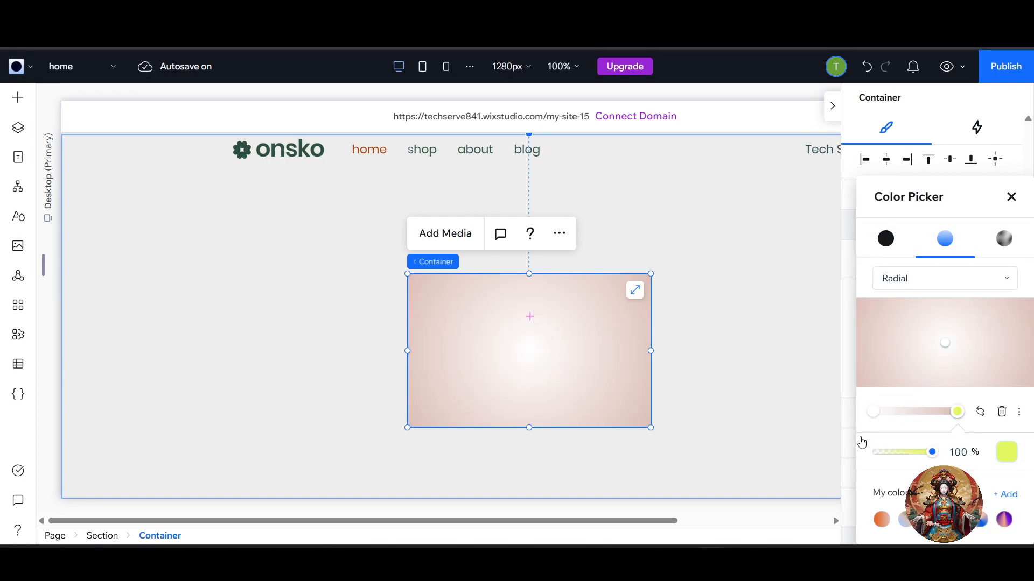
left_click(963, 358)
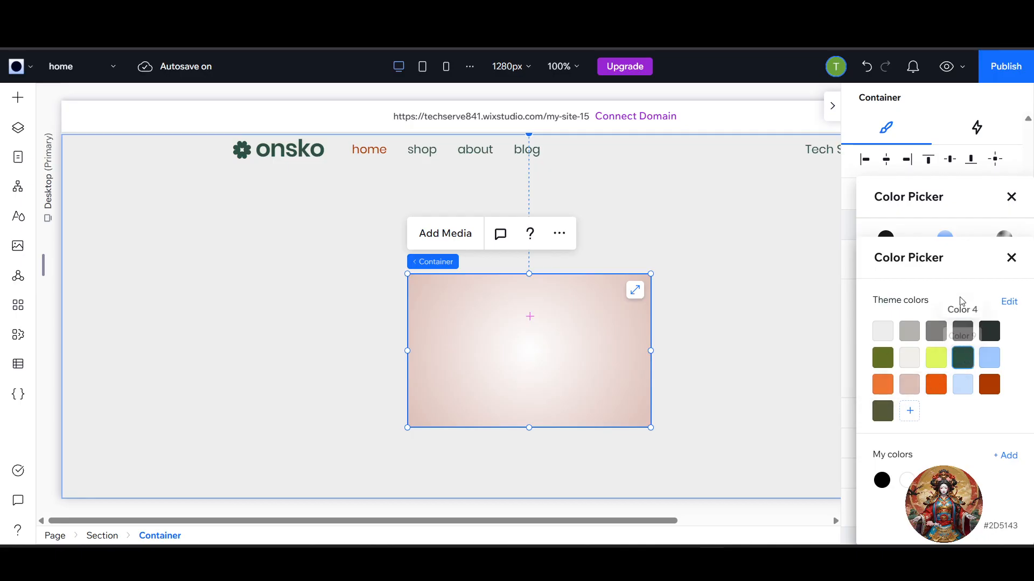
left_click(881, 479)
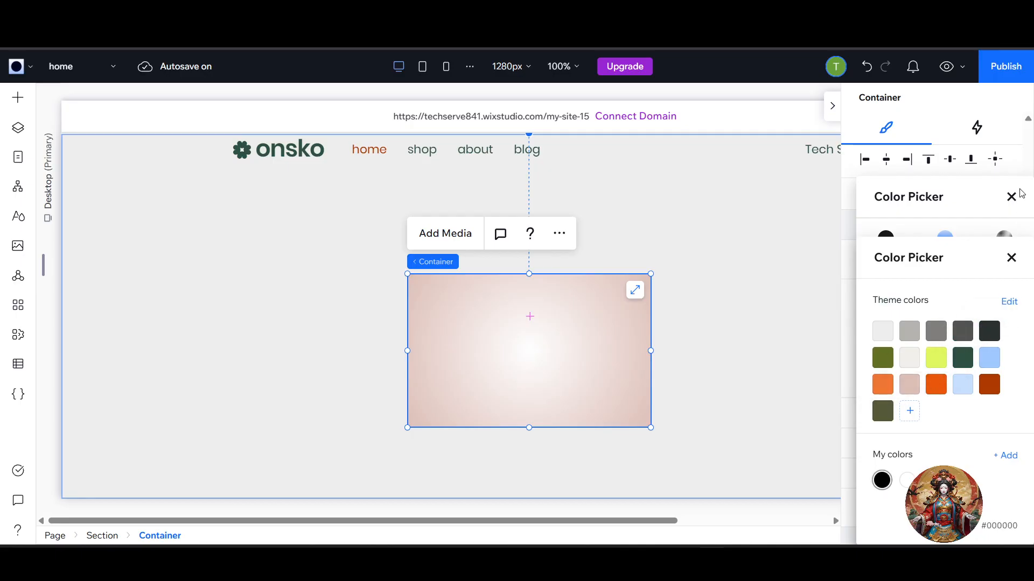
left_click(1012, 258)
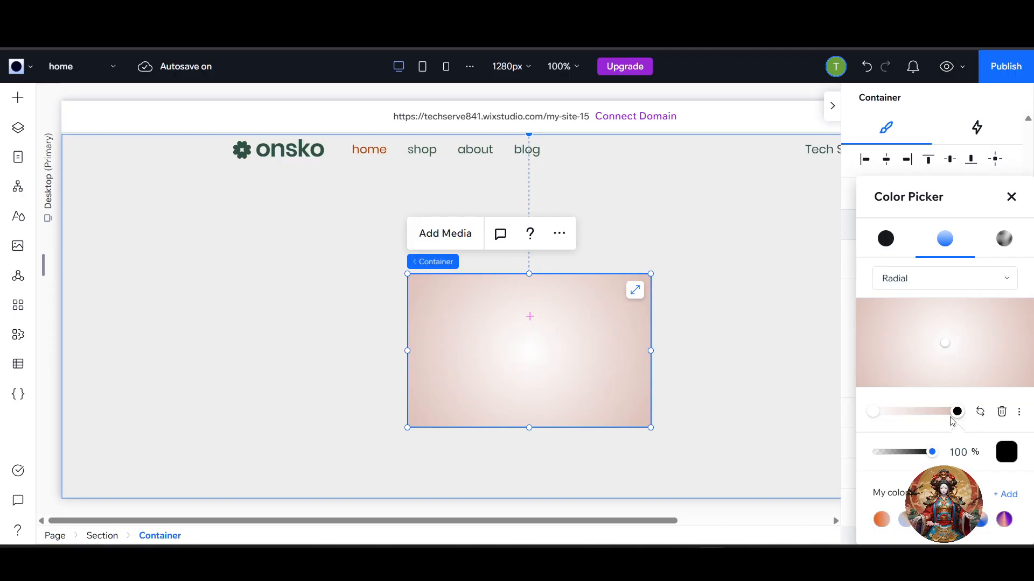
mouse_move(956, 413)
left_mouse_down()
mouse_move(936, 412)
mouse_move(957, 411)
left_mouse_up()
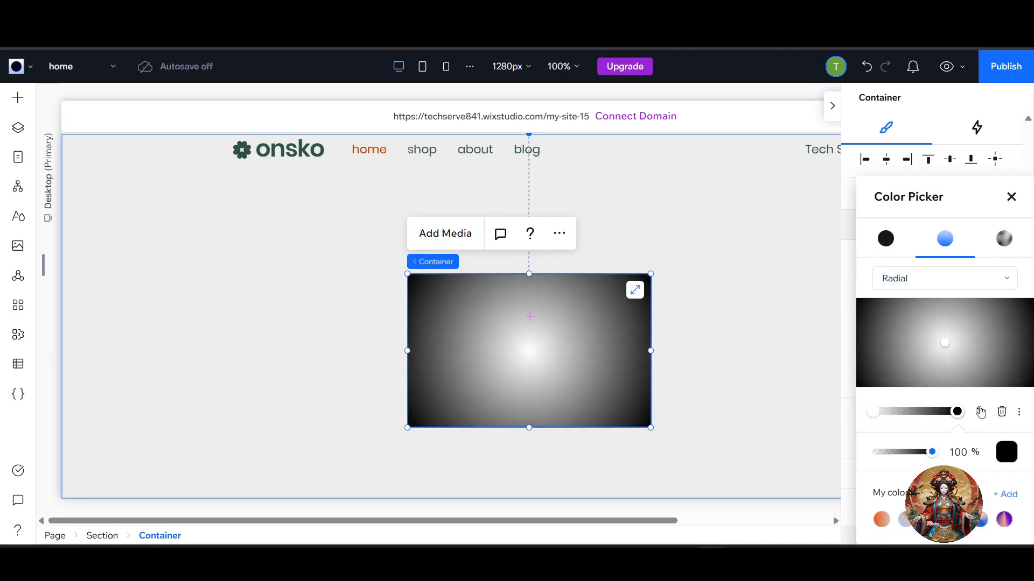
Step: Switch the container's gradient type to Conic and move the pink stop close to the white start stop
left_click(939, 285)
left_click(931, 308)
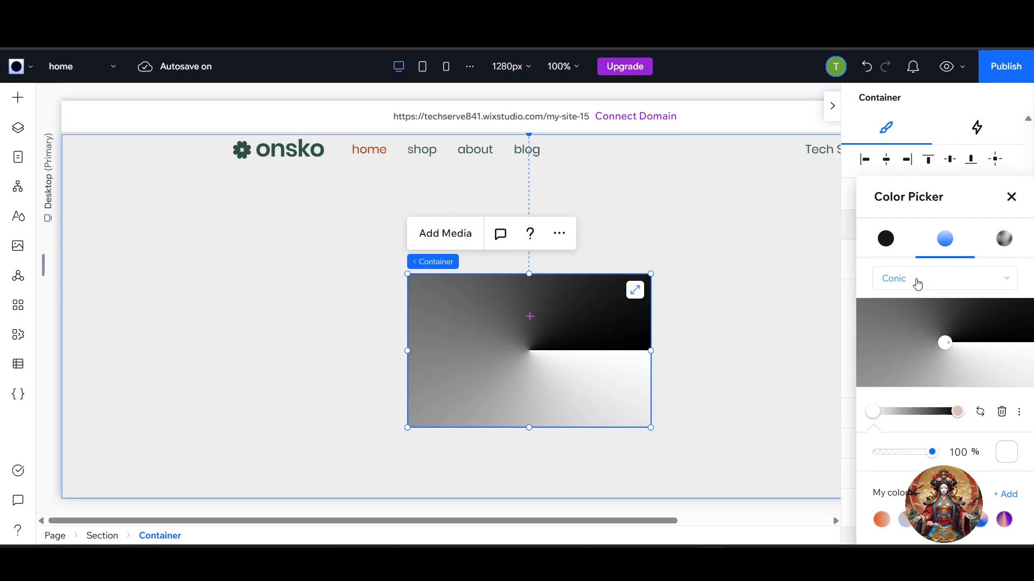
mouse_move(951, 350)
left_mouse_down()
mouse_move(831, 355)
mouse_move(809, 325)
mouse_move(805, 337)
mouse_move(949, 337)
left_mouse_up()
left_click_drag(959, 410, 888, 410)
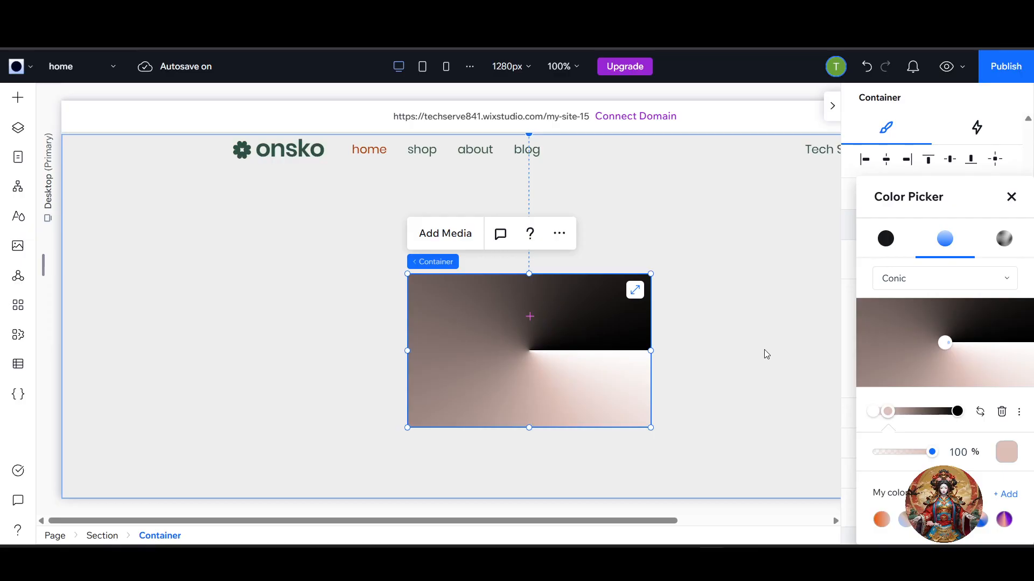
Step: Move the gradient container up to the upper edge of its section, just below the site navigation
left_click(689, 224)
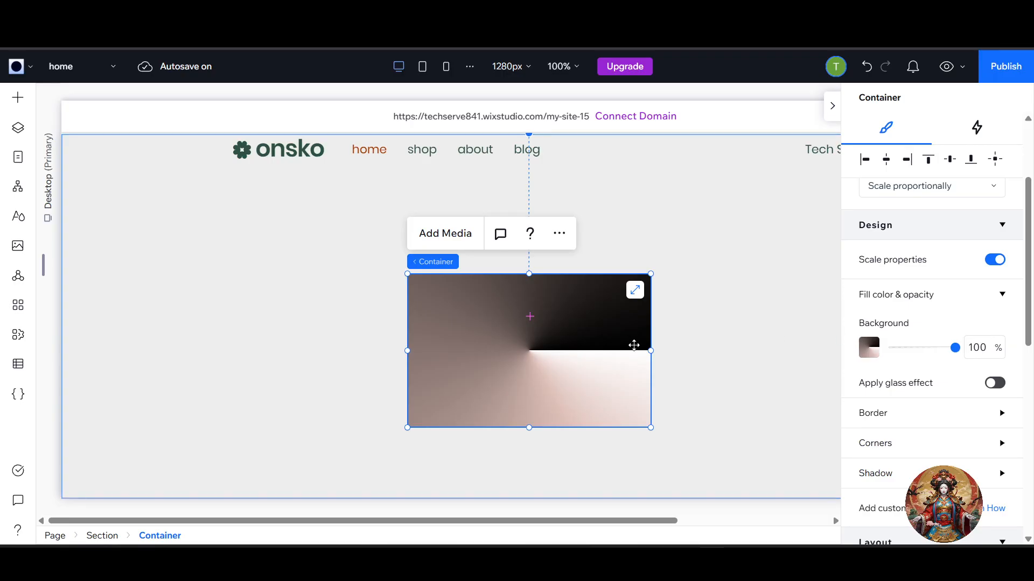
left_click(714, 322)
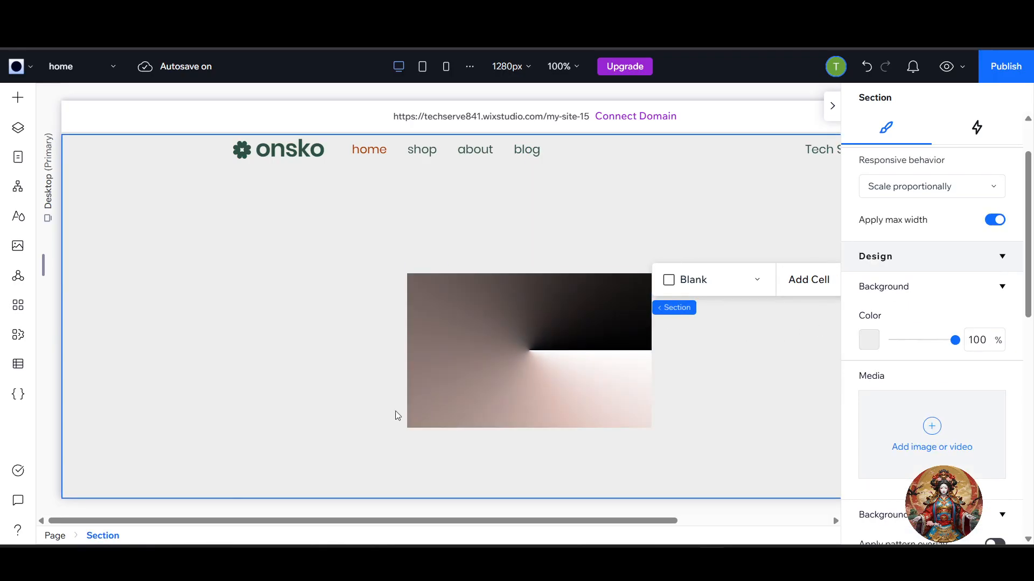
left_click(615, 395)
left_click_drag(525, 372, 520, 258)
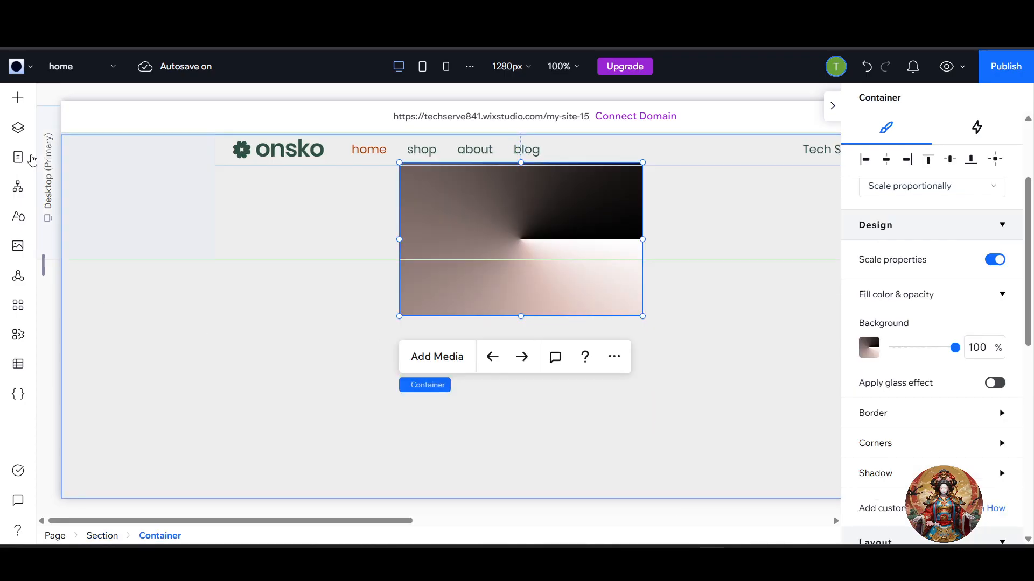
Step: Add a Start Now button to the blank section, near its upper edge behind the site header
left_click(17, 97)
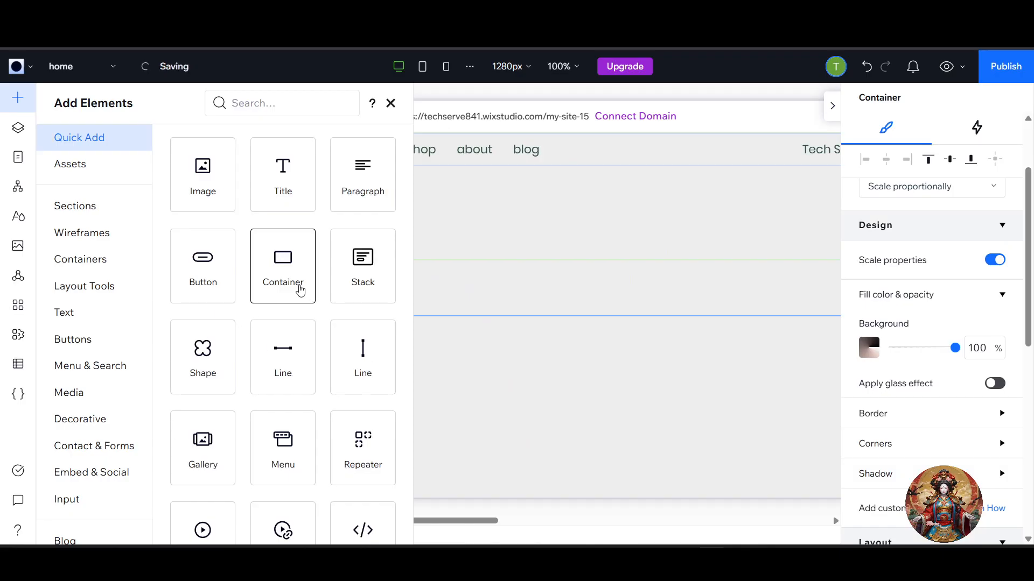
left_click_drag(201, 288, 337, 319)
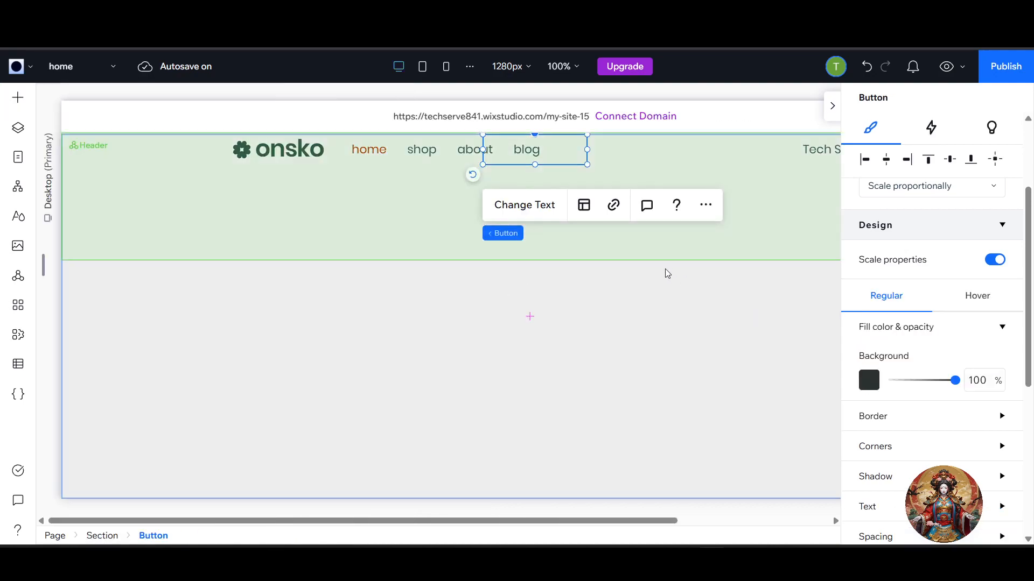
left_click(556, 166)
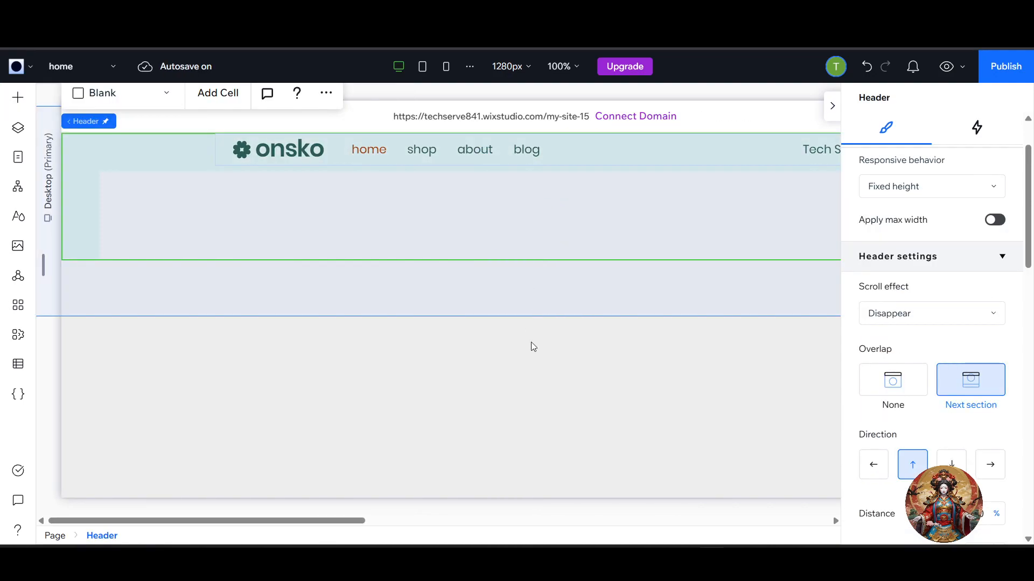
Step: Apply the orange-to-pink 90° linear gradient as the blank section's background
left_click(524, 384)
left_click(642, 363)
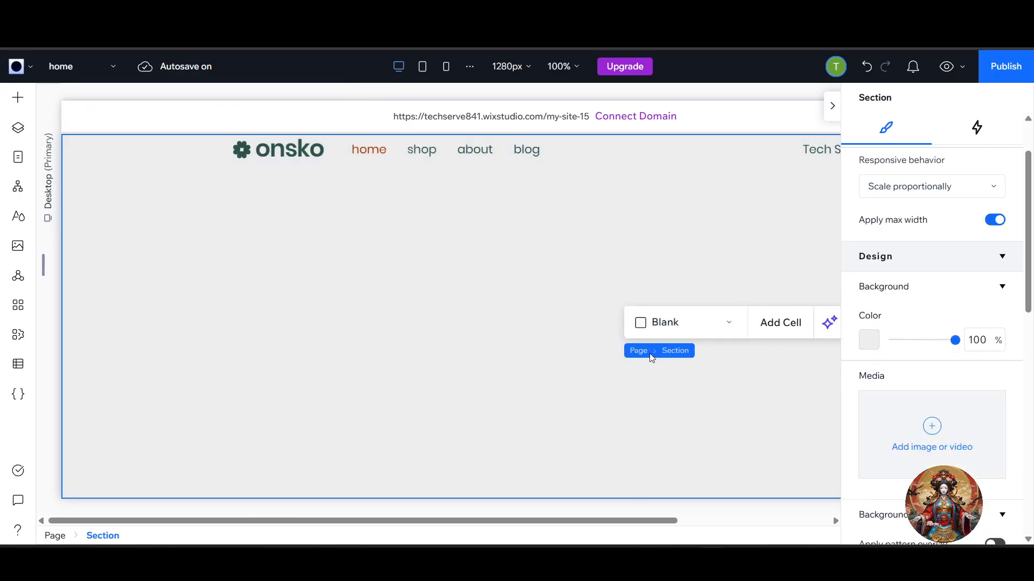
left_click(553, 356)
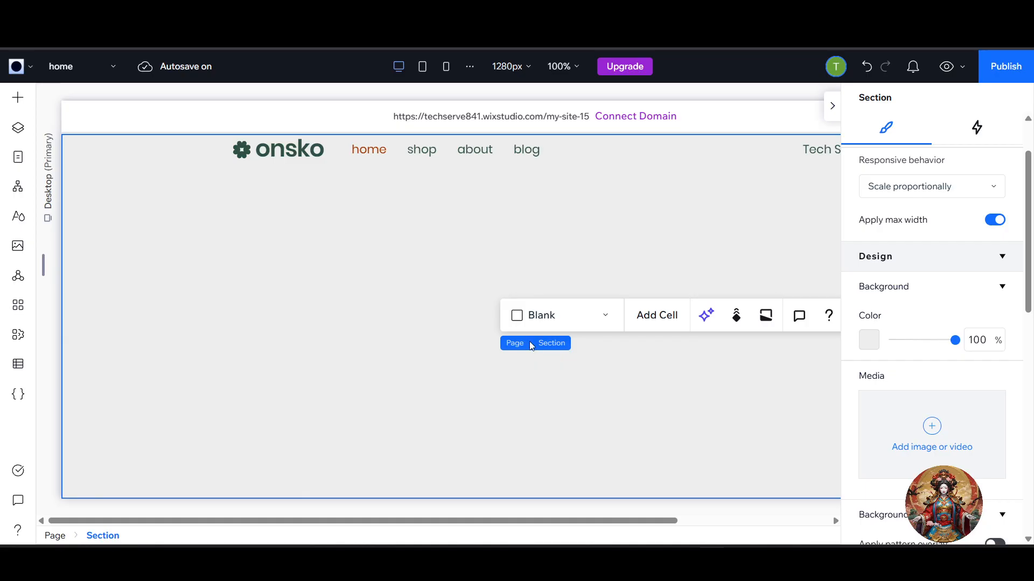
scroll(920, 309, "down", 1)
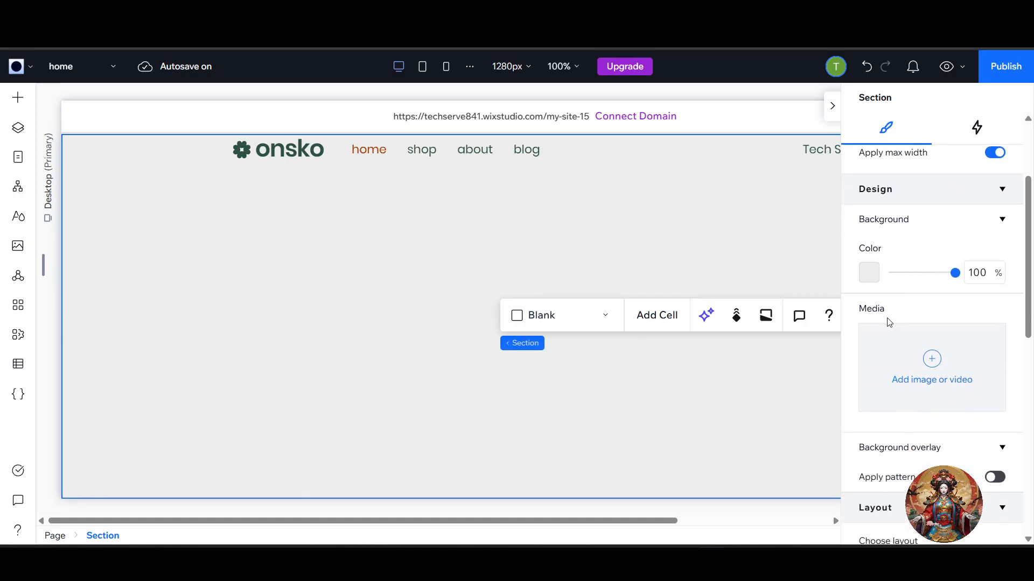
left_click(869, 274)
left_click(935, 268)
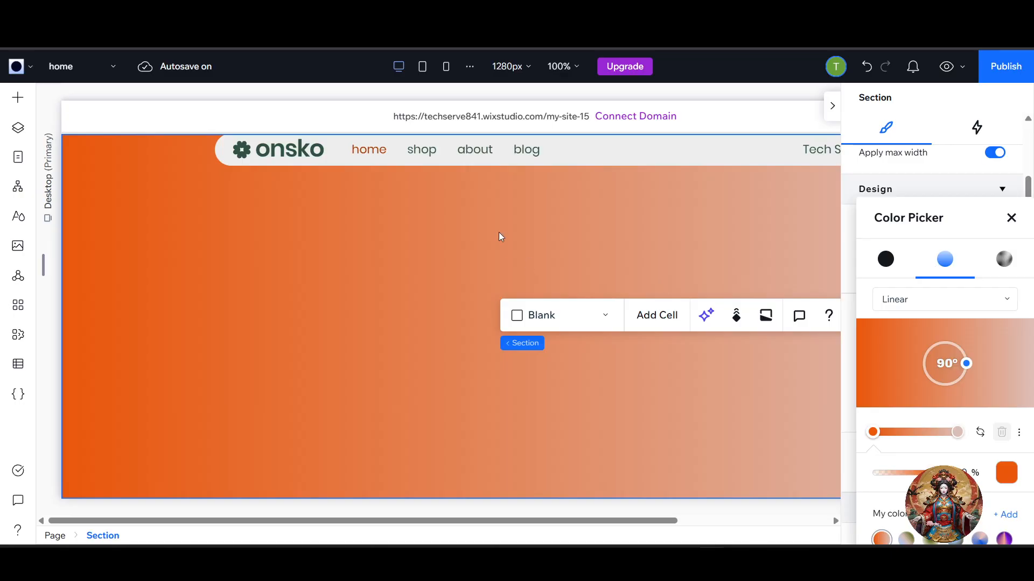
left_click(513, 261)
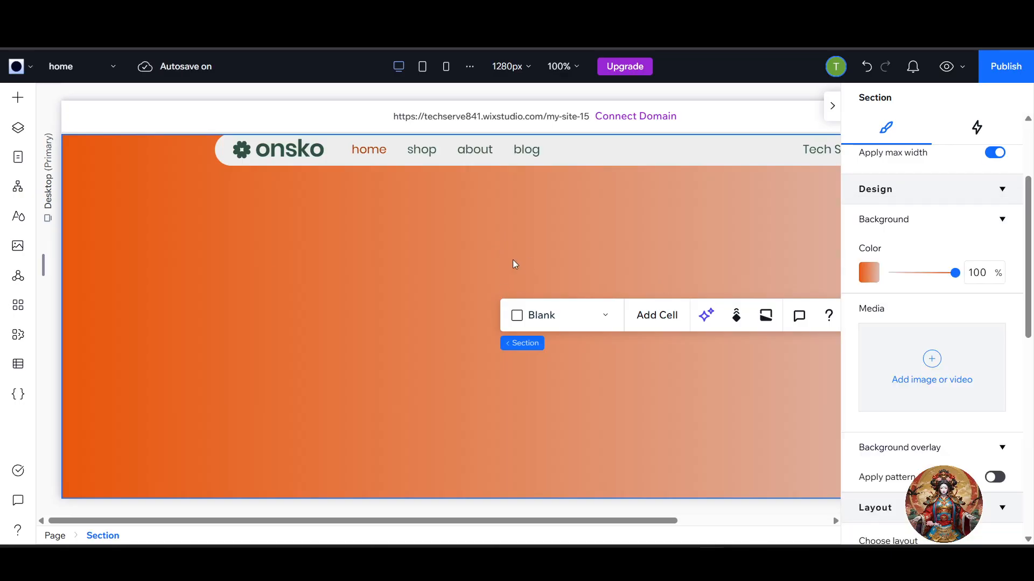
Step: Try to move the Start Now button down out of the header area, and undo the resulting changes
scroll(373, 377, "up", 5)
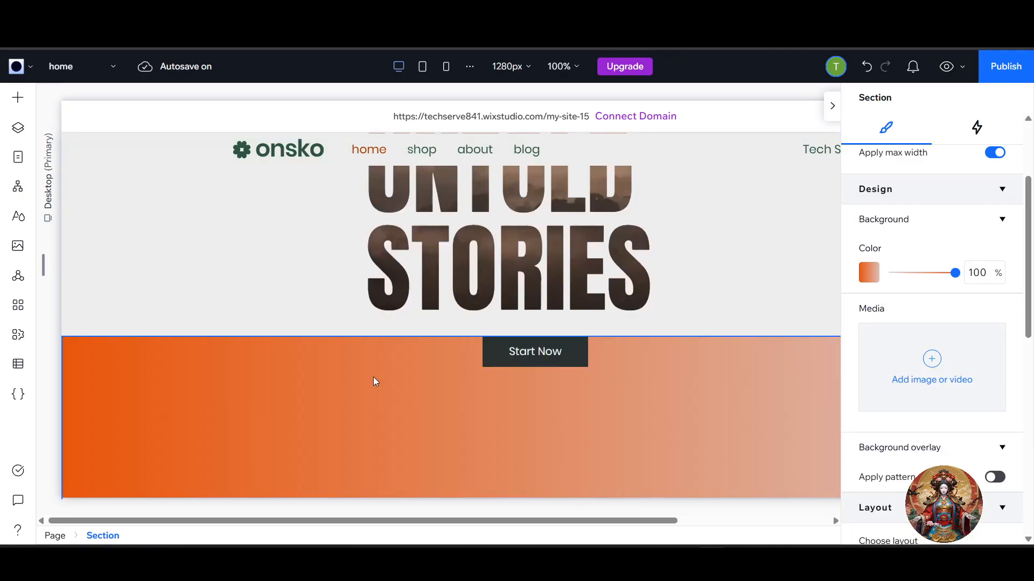
scroll(375, 378, "down", 4)
left_click(557, 223)
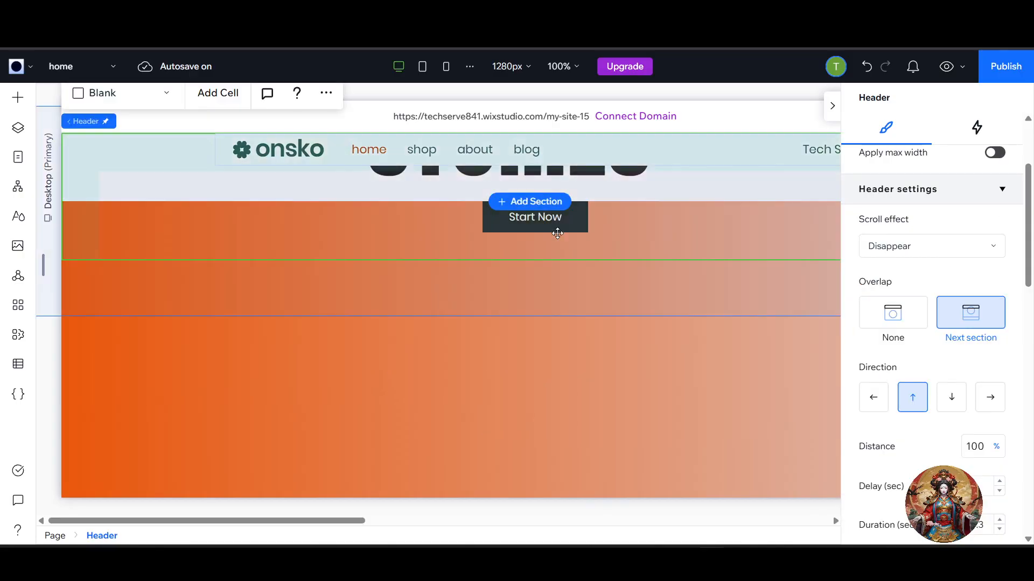
left_click_drag(559, 221, 547, 244)
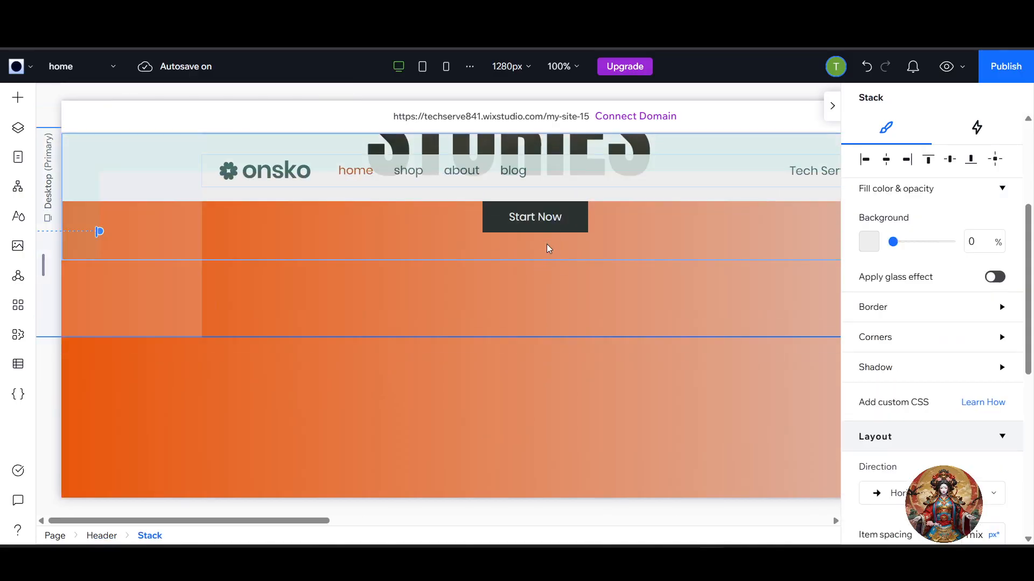
key("ctrl+z")
key("ctrl+z")
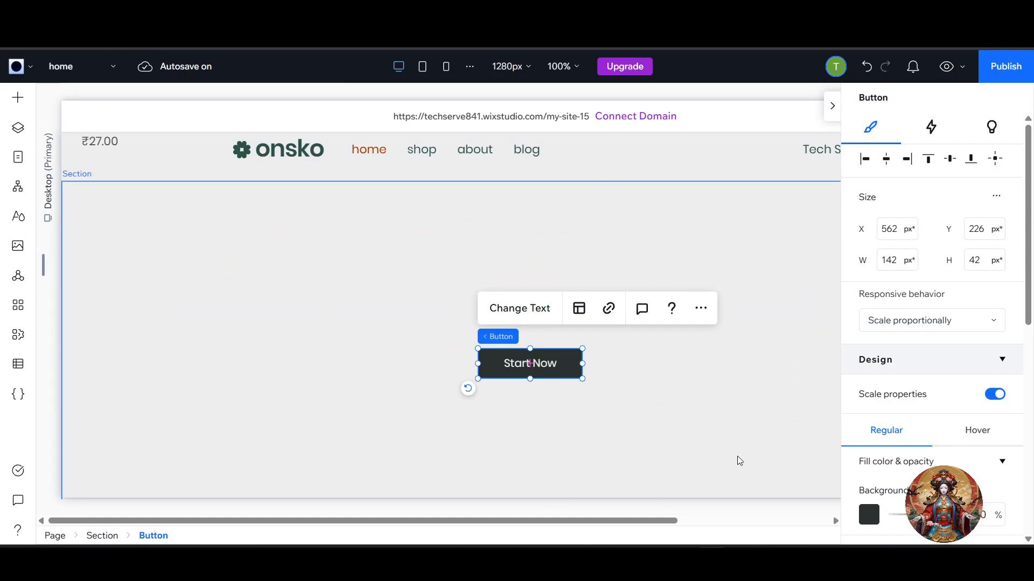
Step: Examine the Start Now button's background color picker and its regular and hover design settings for a gradient fill option
left_click(869, 515)
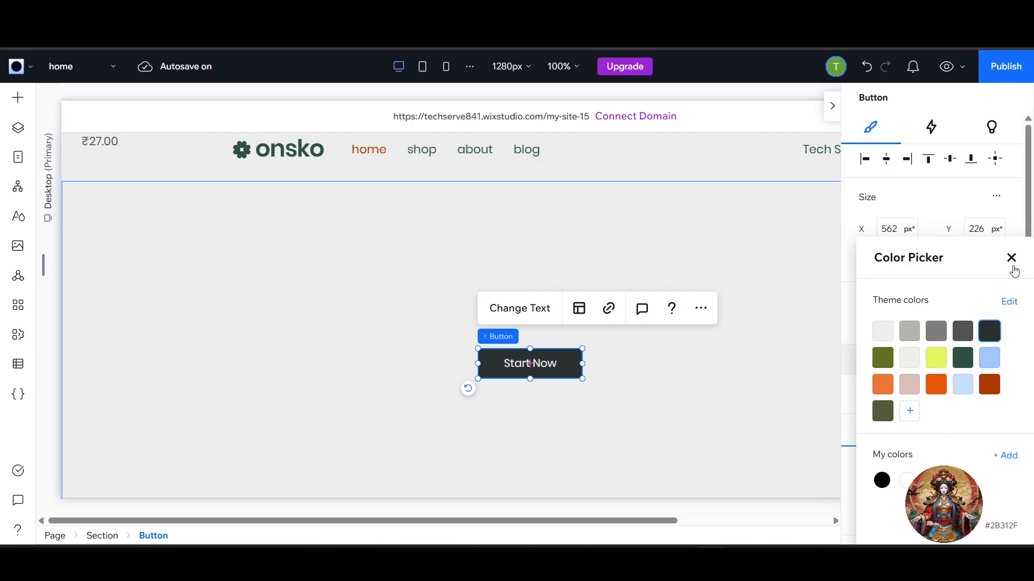
left_click(1011, 258)
scroll(941, 417, "down", 4)
scroll(917, 383, "down", 1)
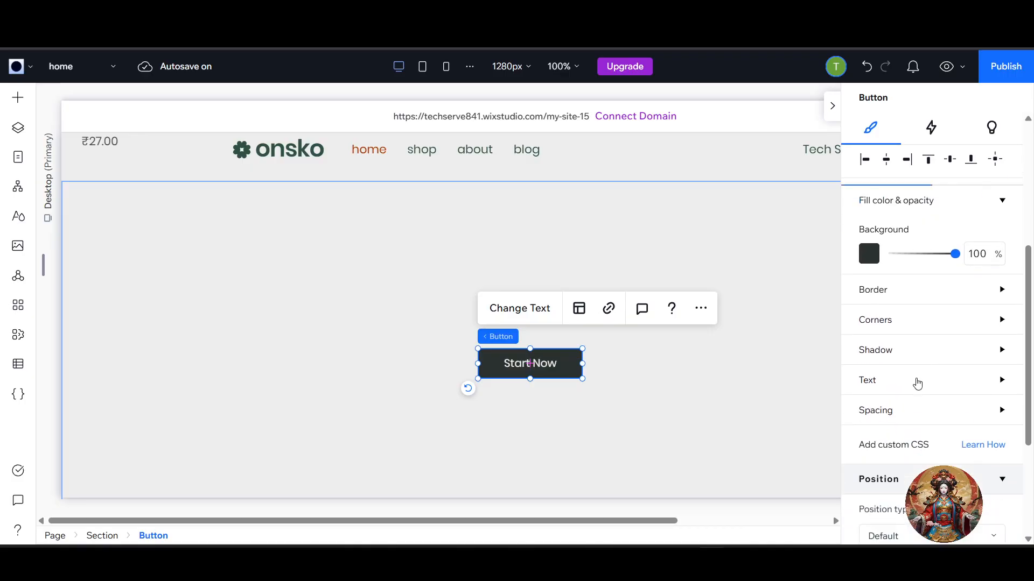
scroll(915, 393, "down", 3)
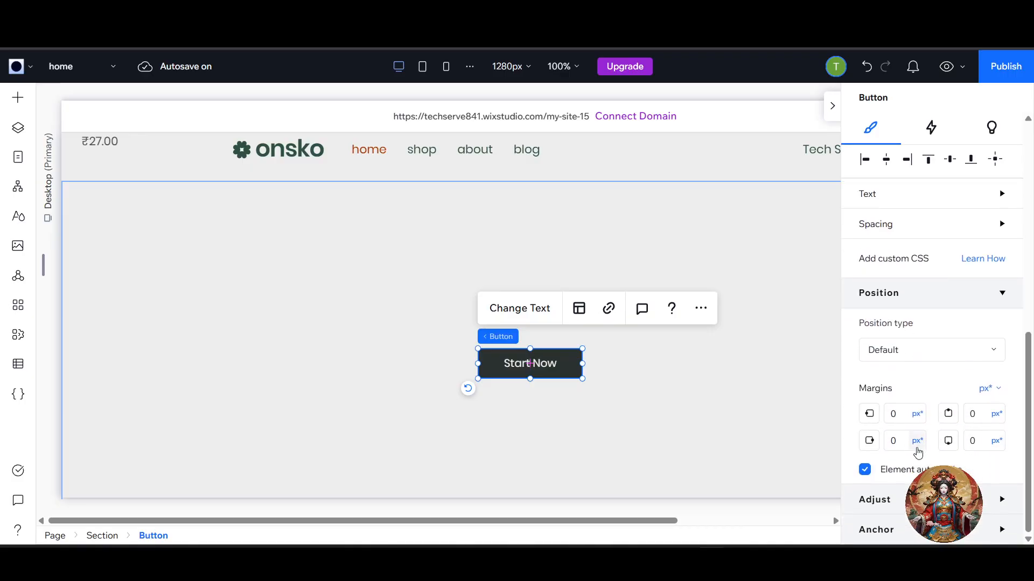
scroll(918, 452, "up", 4)
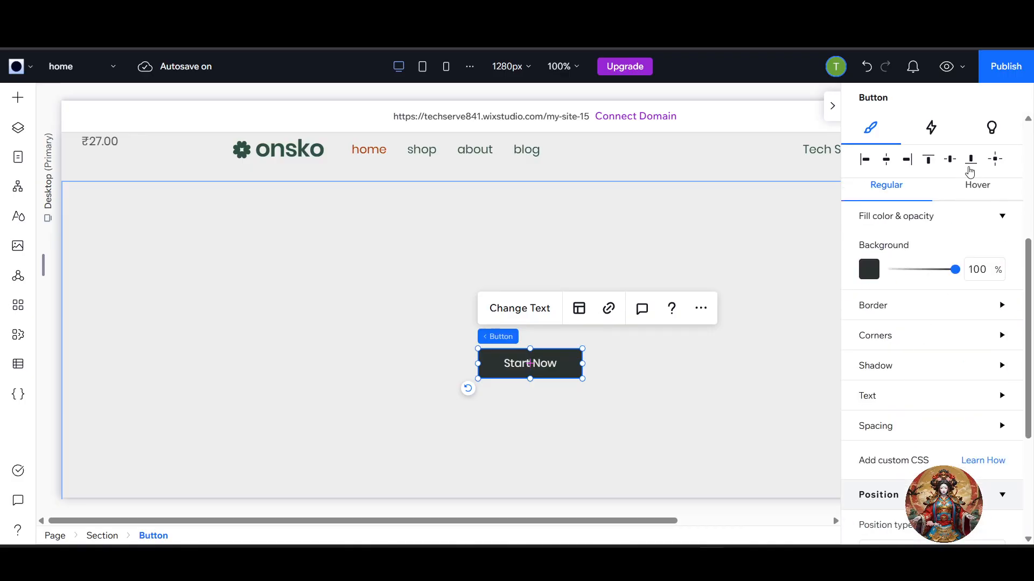
left_click(972, 197)
left_click(903, 196)
left_click(992, 130)
left_click(876, 141)
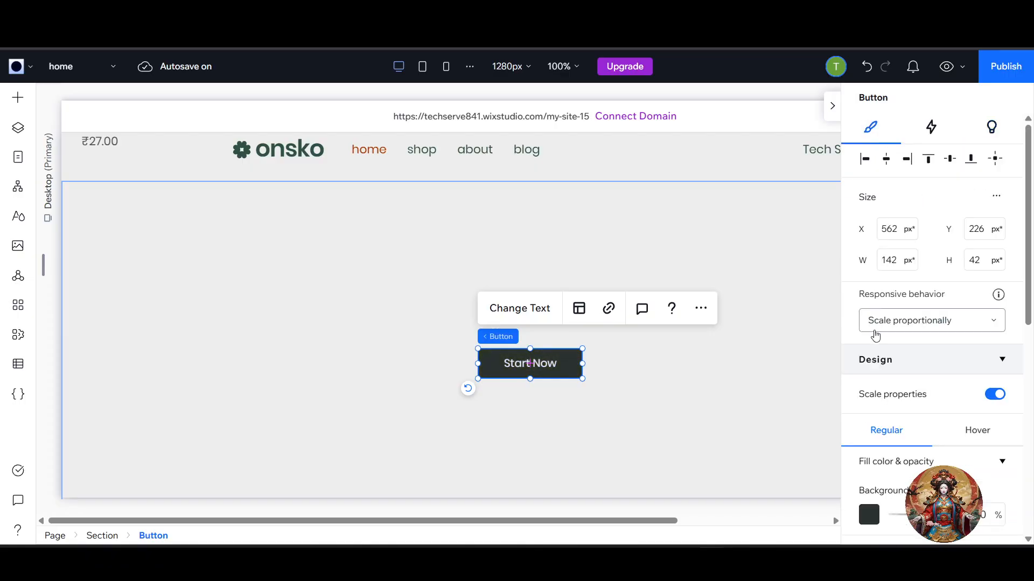
left_click(869, 515)
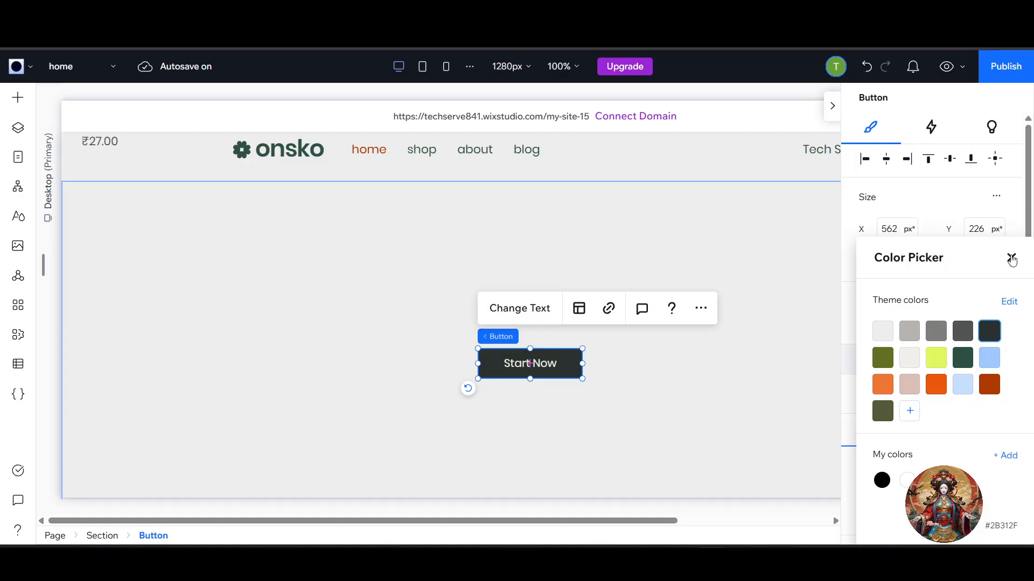
left_click(1010, 259)
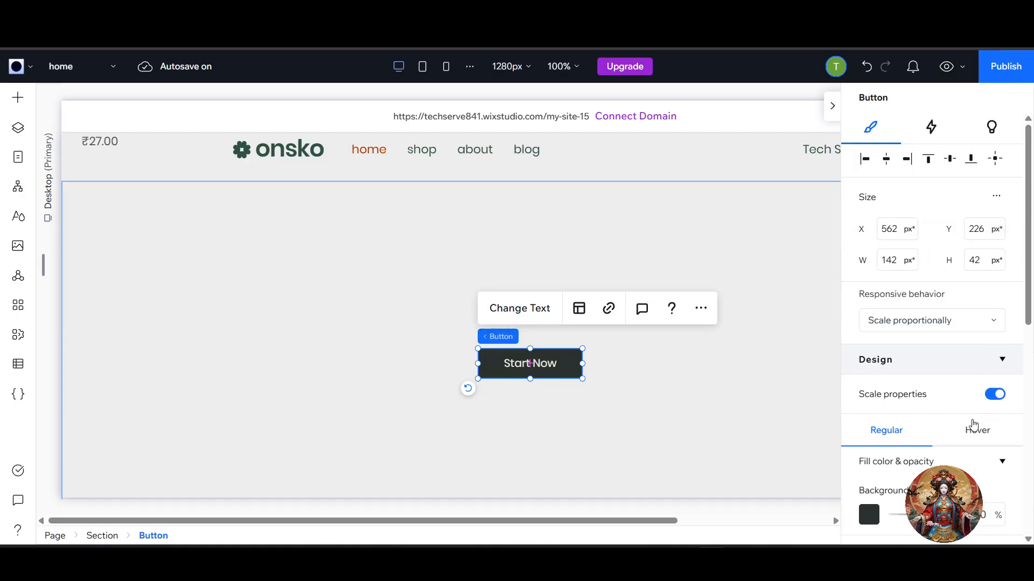
Step: Compare the Start Now button's hover and regular design settings, including the background fill options of each state
left_click(974, 426)
scroll(915, 431, "down", 3)
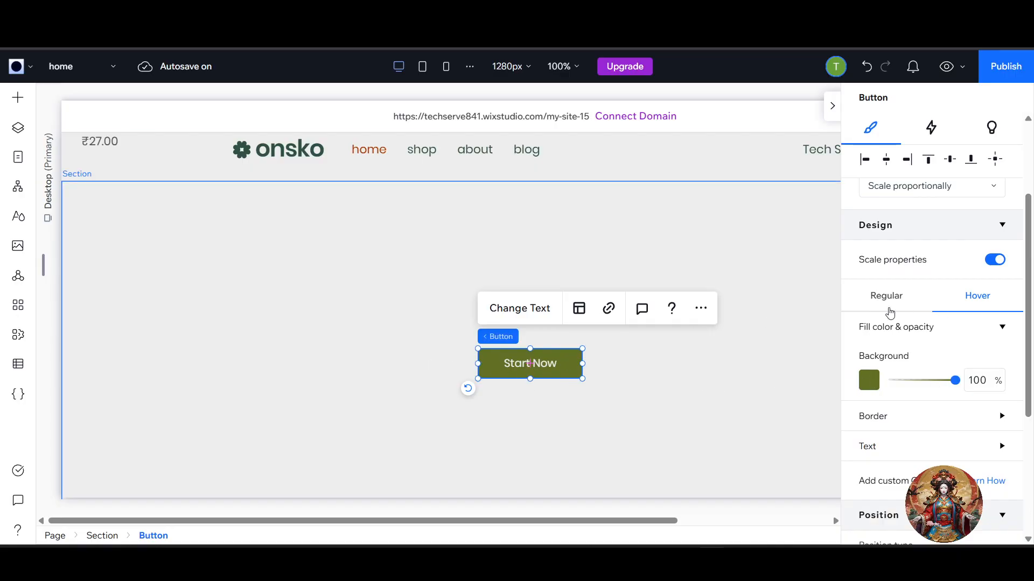
left_click(889, 311)
scroll(877, 526, "down", 5)
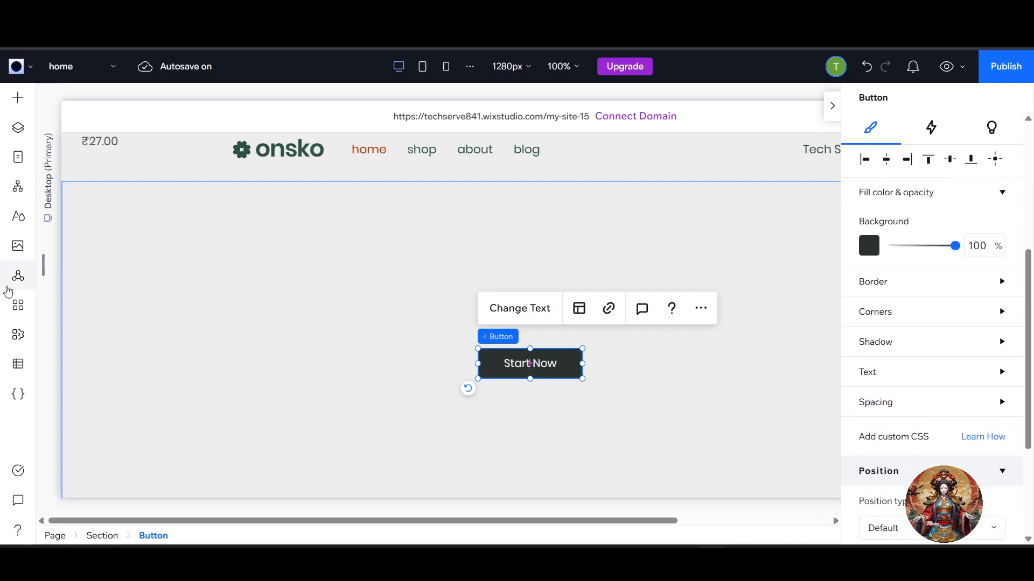
Step: Add the HELLO text mask with the brown fabric image fill to the blank section, over the Start Now button
left_click(234, 226)
left_click(261, 363)
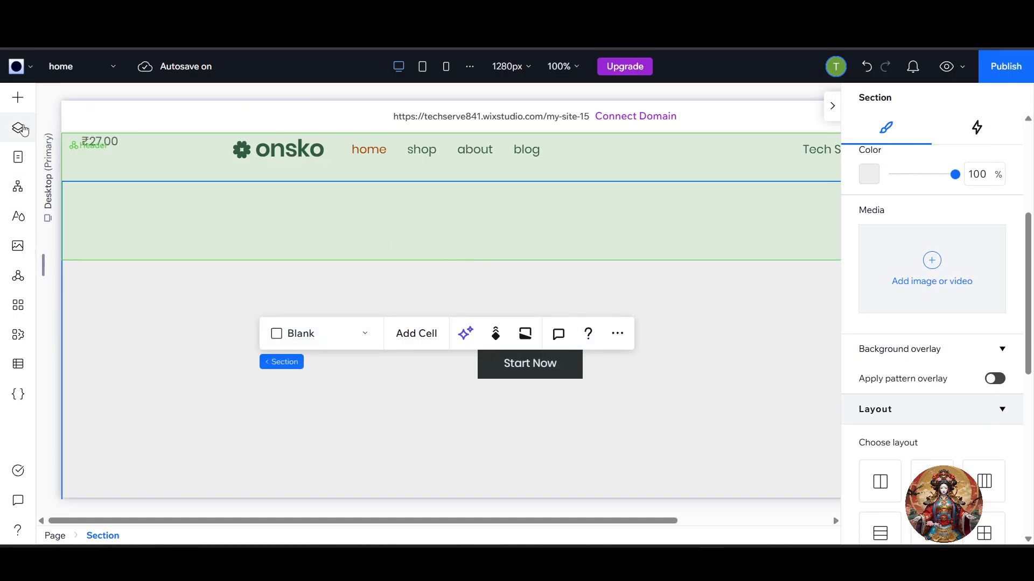
left_click(675, 461)
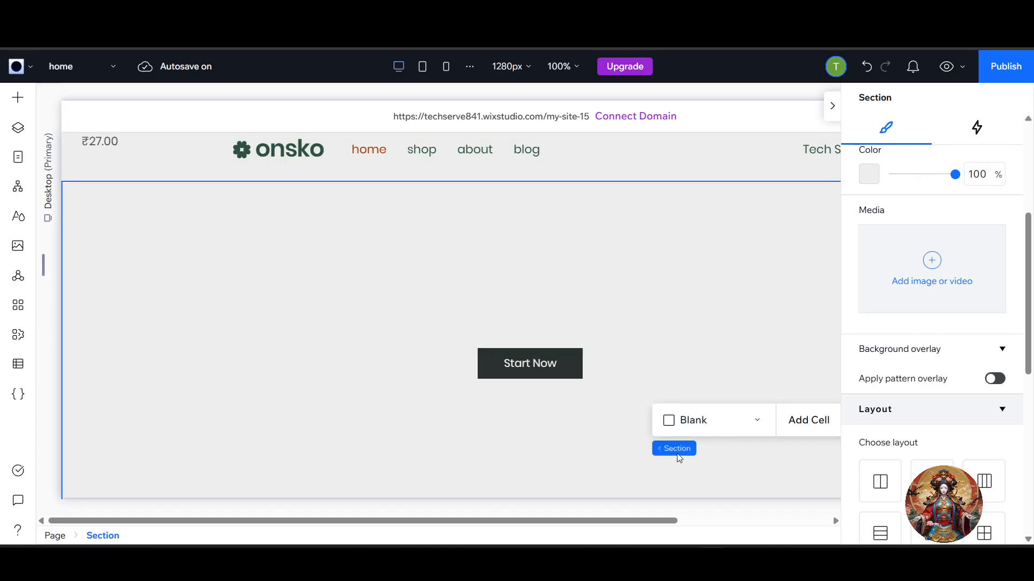
left_click(13, 101)
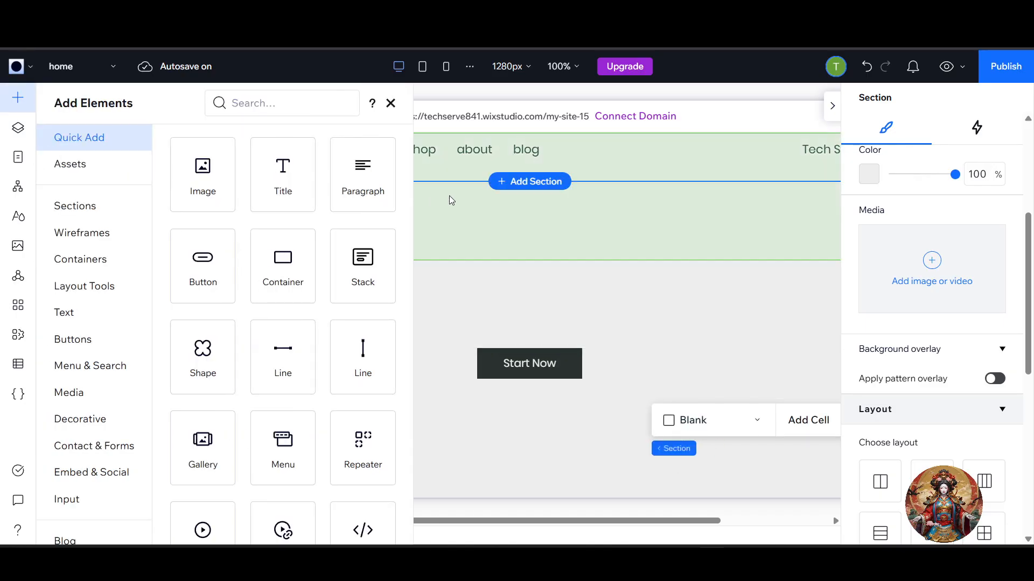
scroll(250, 359, "down", 1)
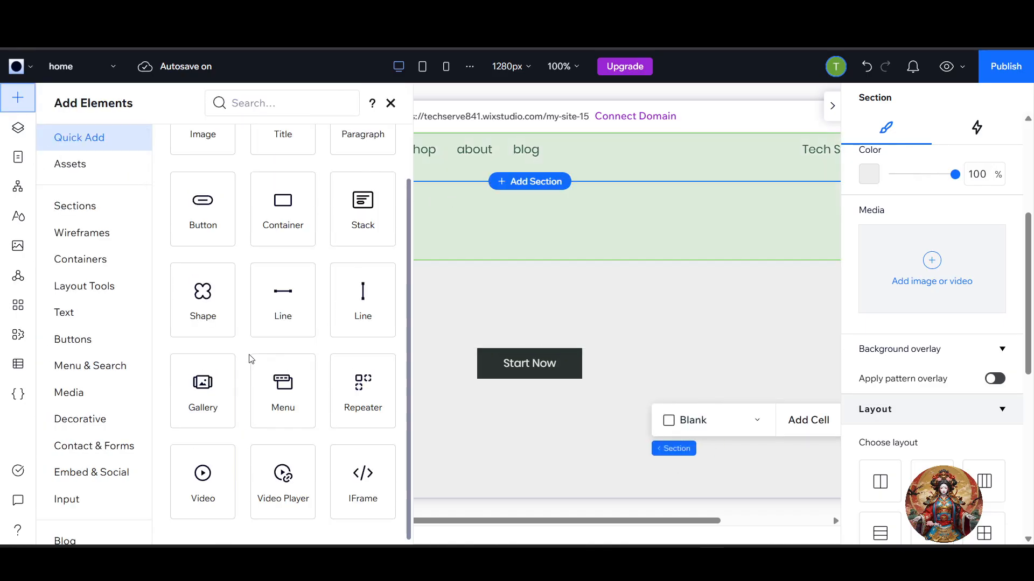
left_click(105, 261)
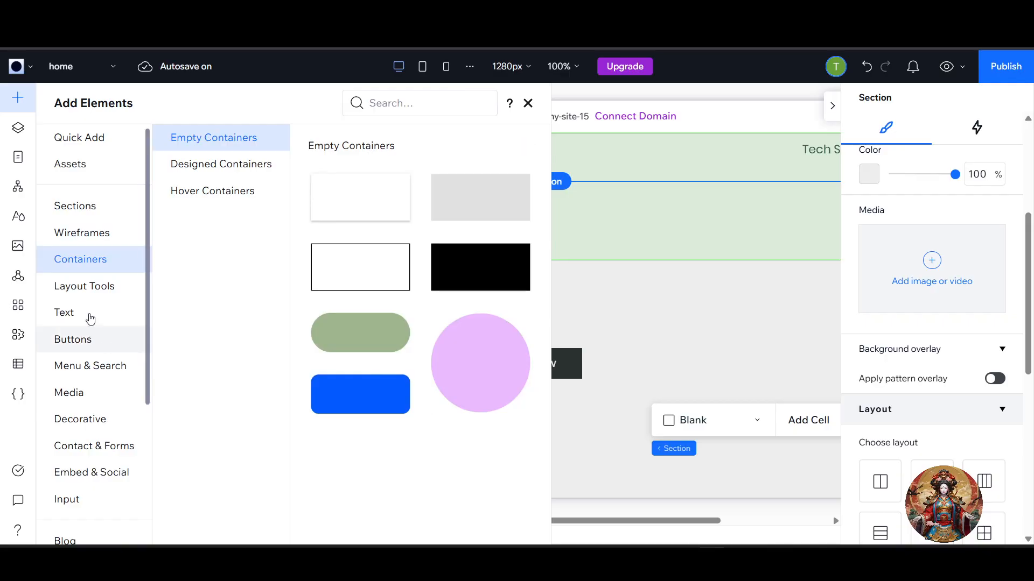
mouse_move(96, 316)
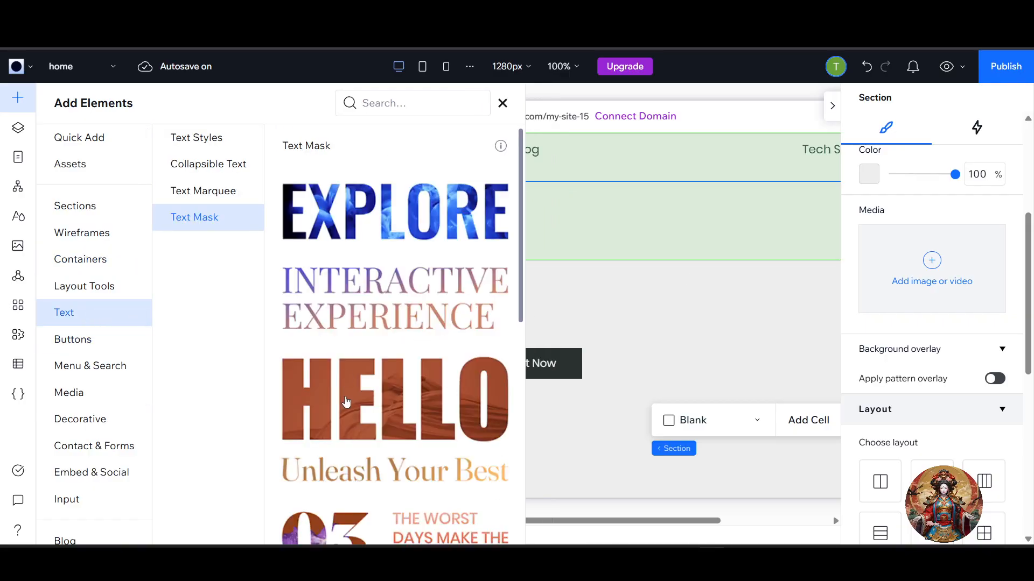
left_click_drag(382, 401, 607, 354)
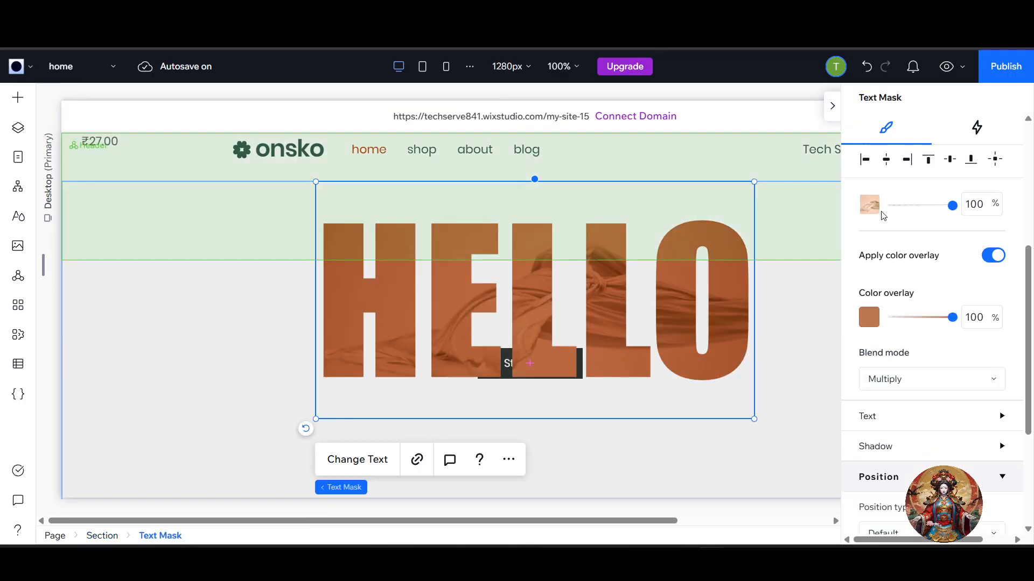
Step: Examine the HELLO text mask's fill options, including its background media chooser and color overlay picker
left_click(871, 207)
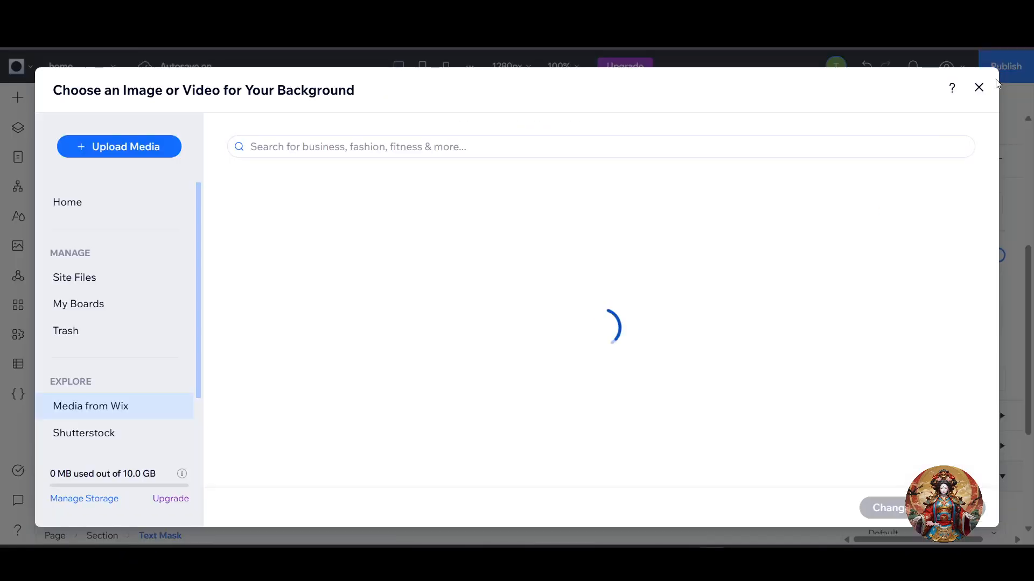
left_click(979, 88)
scroll(974, 296, "up", 4)
scroll(866, 396, "down", 1)
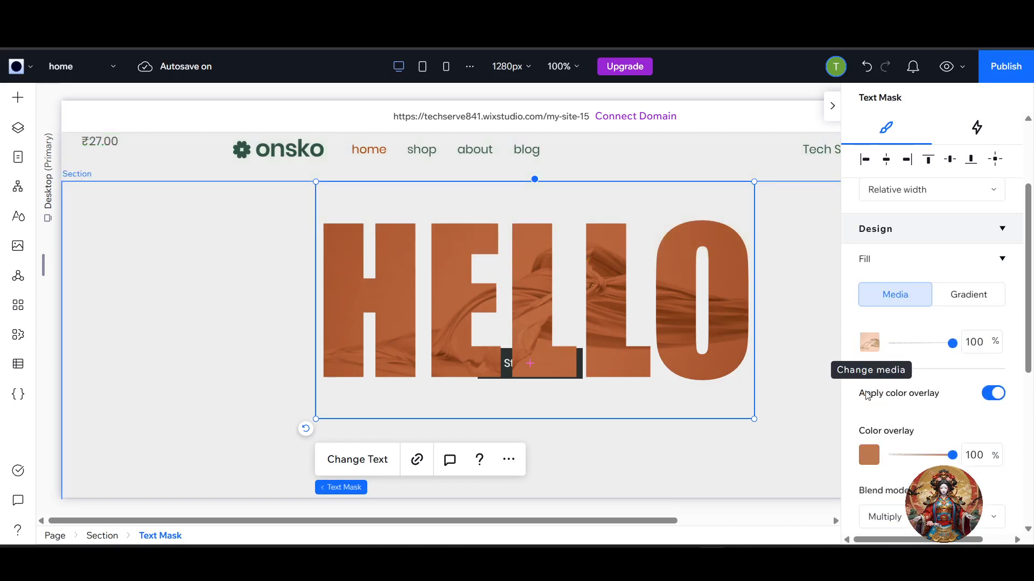
scroll(877, 394, "down", 3)
left_click(869, 318)
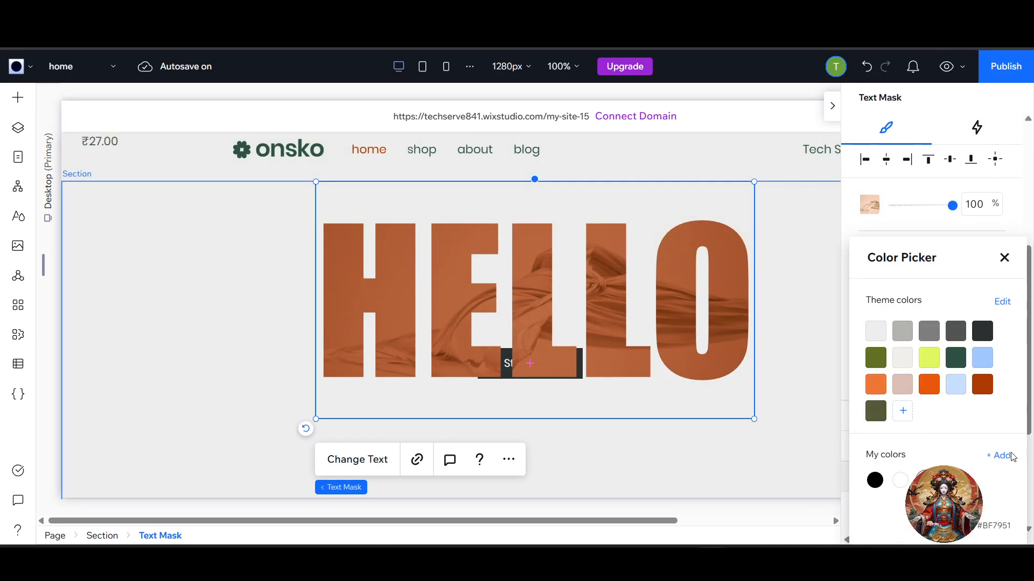
left_click(1002, 264)
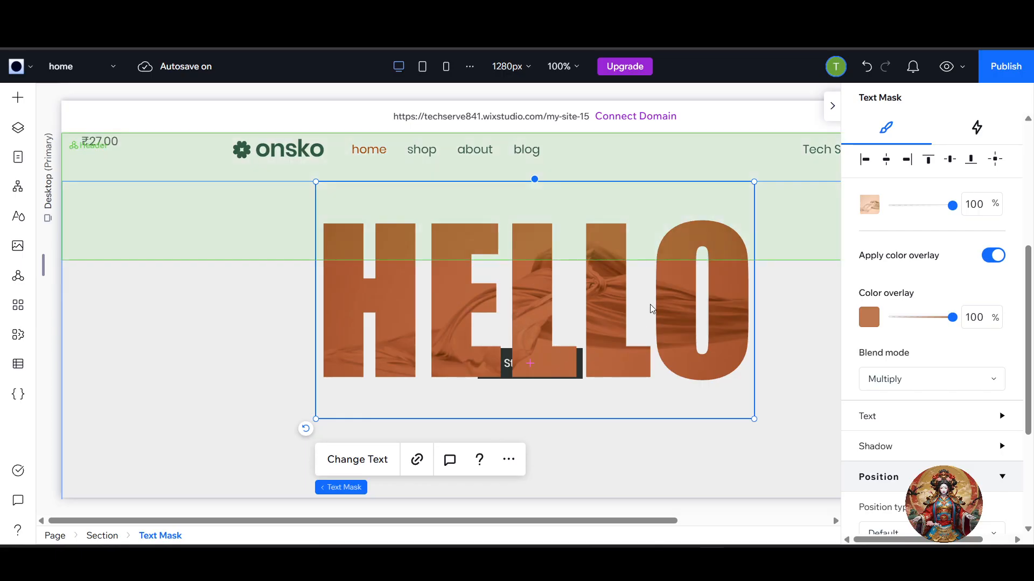
left_click(651, 340)
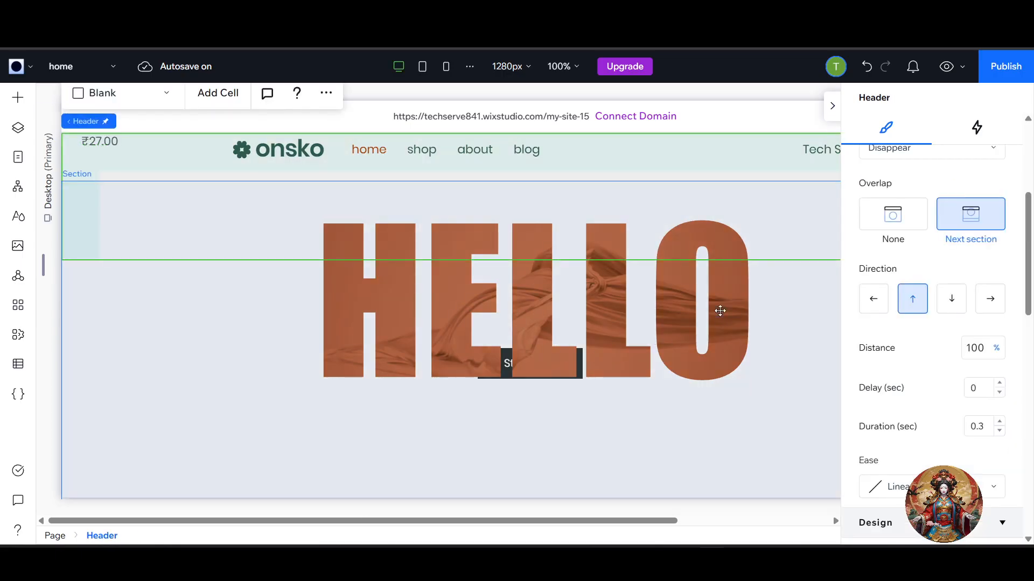
left_click(203, 309)
left_click(257, 402)
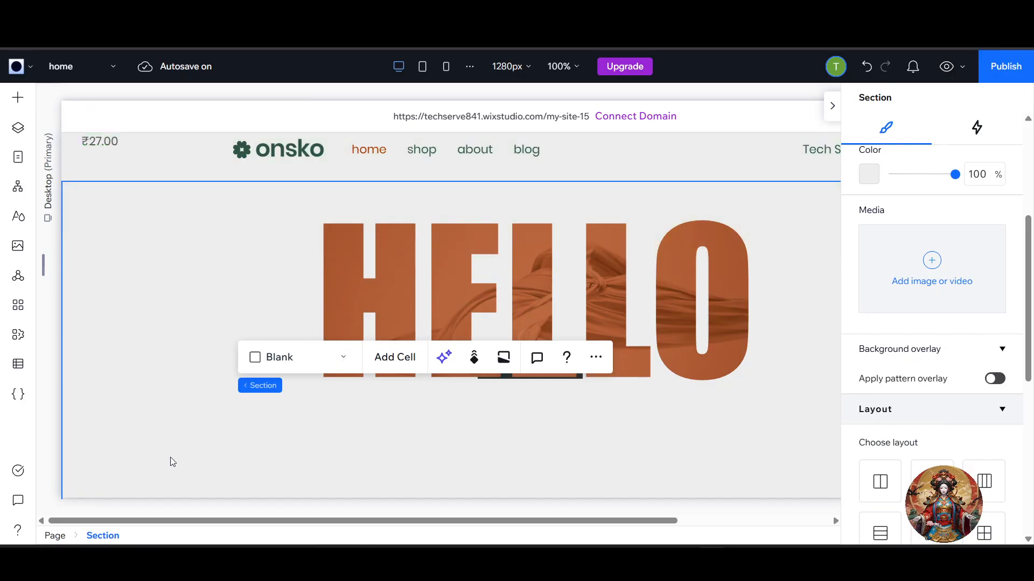
scroll(172, 461, "down", 4)
left_click(215, 270)
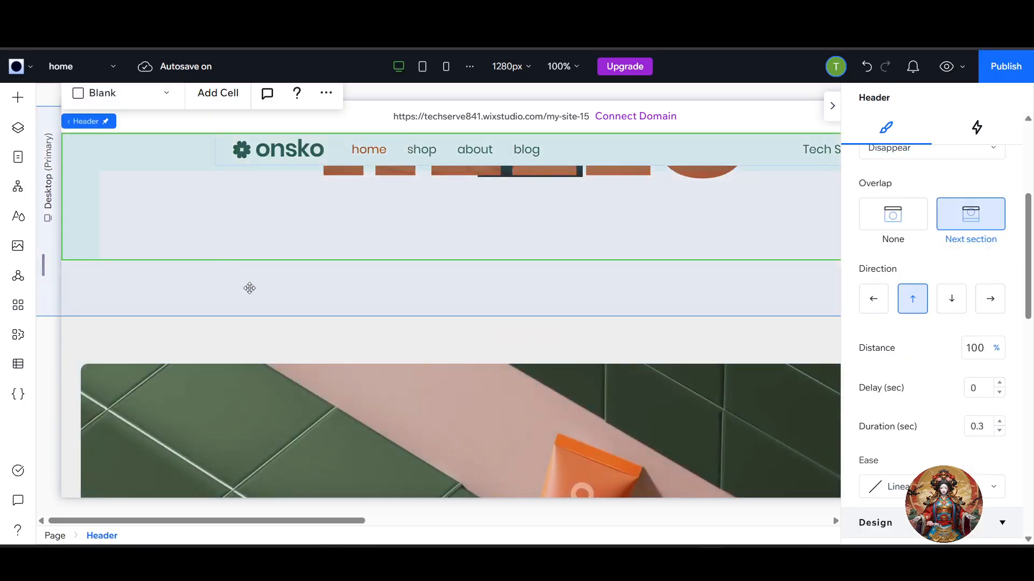